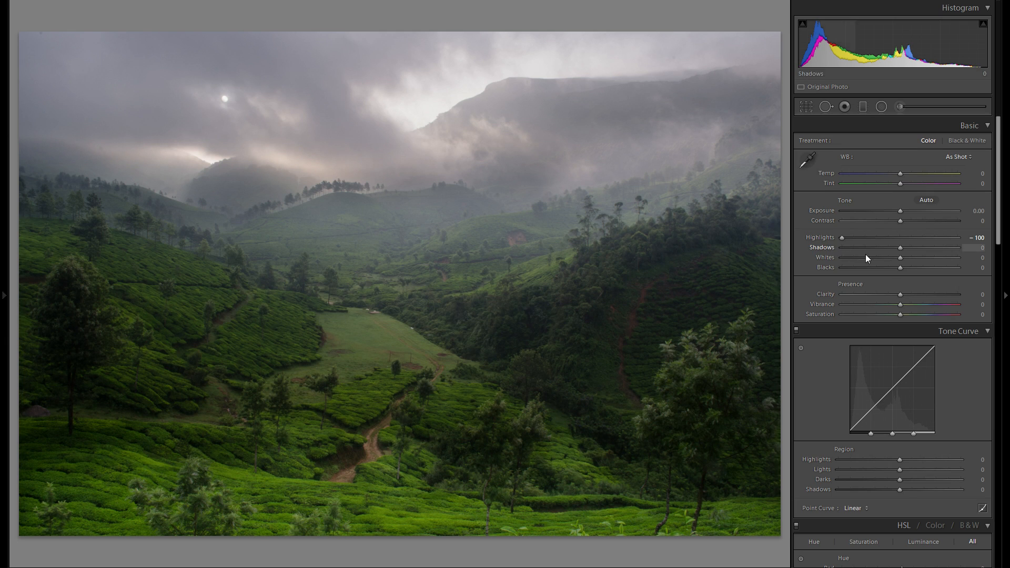
Set Contrast to +55 and Whites to +29, previewing highlight clipping while adjusting the whites.
drag(911, 223, 932, 220)
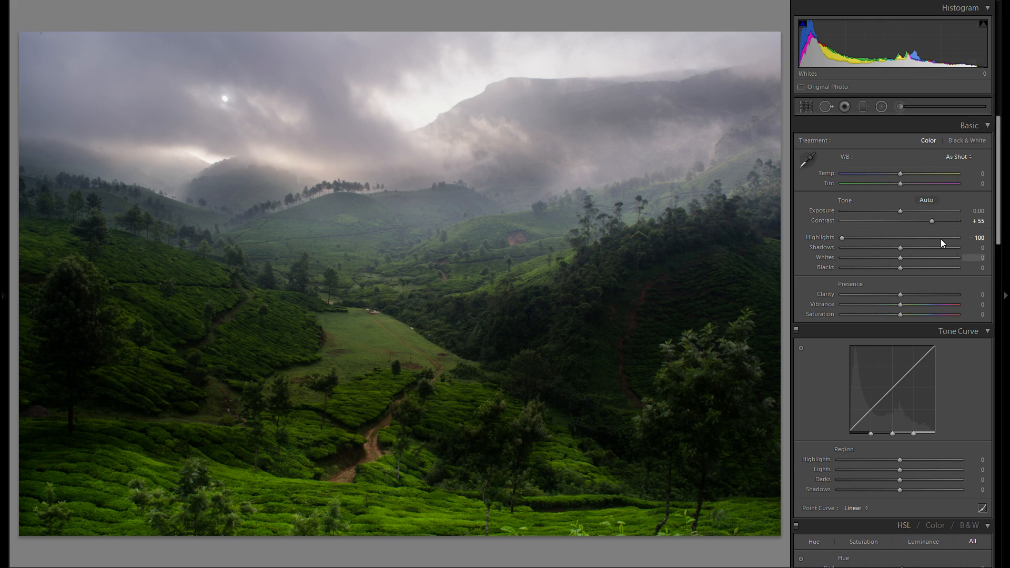
drag(895, 258, 923, 257)
key(alt)
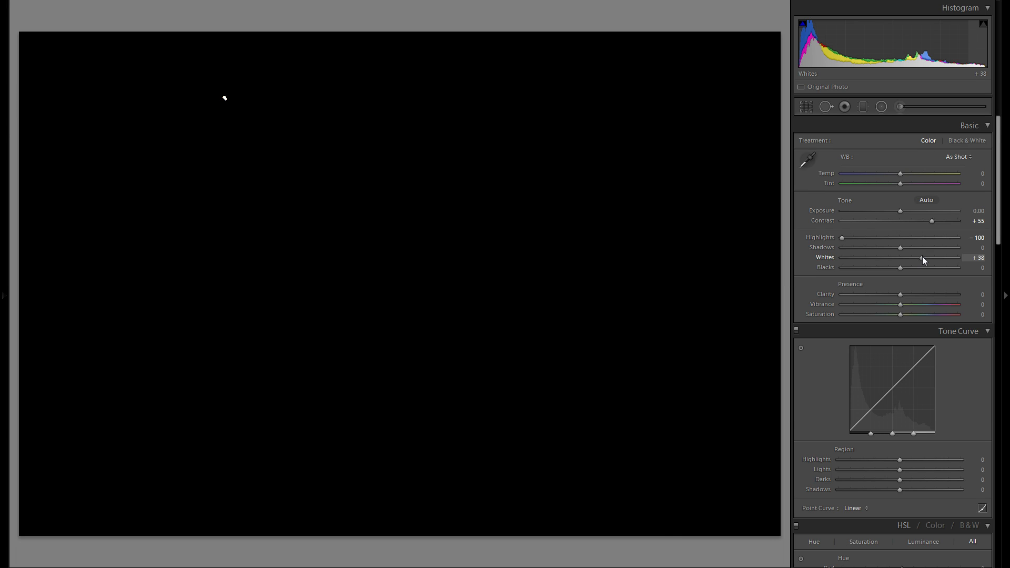
drag(923, 258, 938, 257)
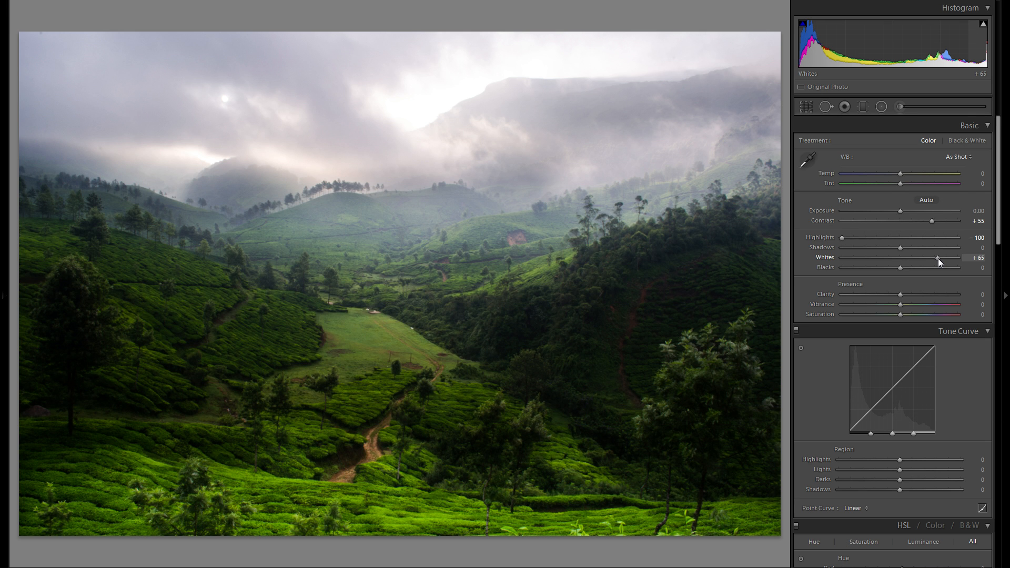
drag(938, 258, 921, 260)
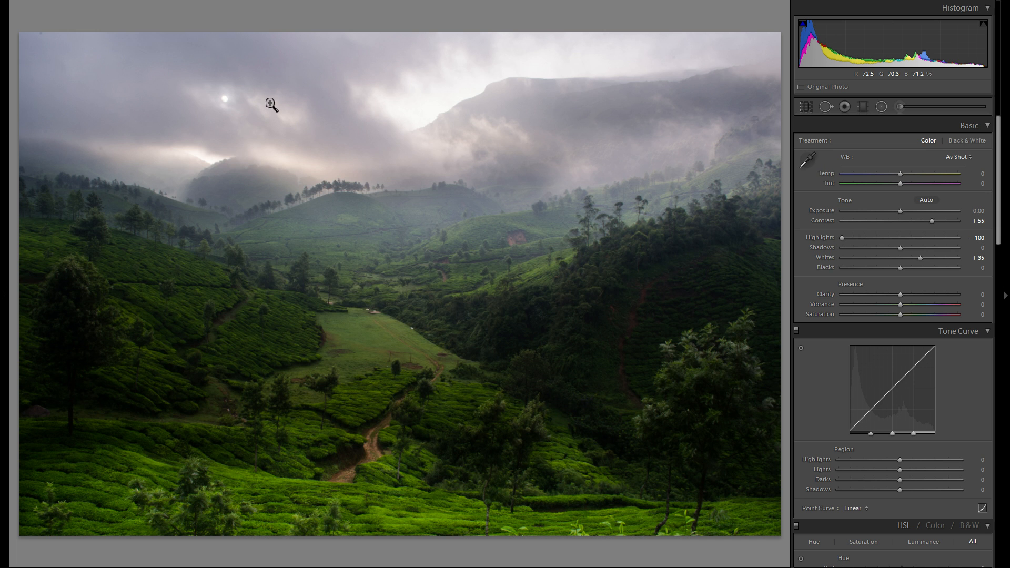
drag(920, 258, 875, 270)
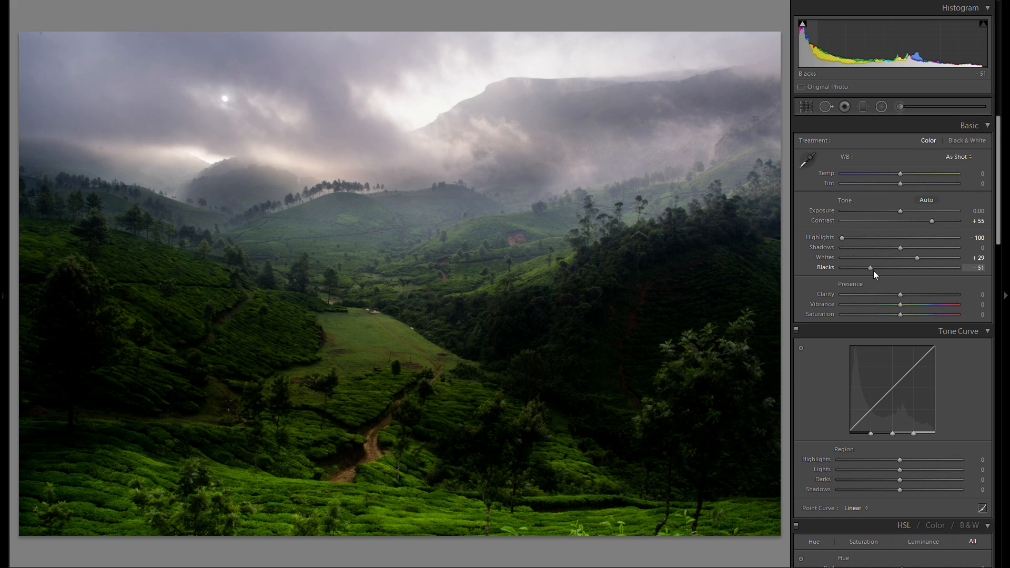
Try darkening the photo with Shadows at −51 and then with Blacks at −53, resetting each to 0.
drag(875, 270, 901, 269)
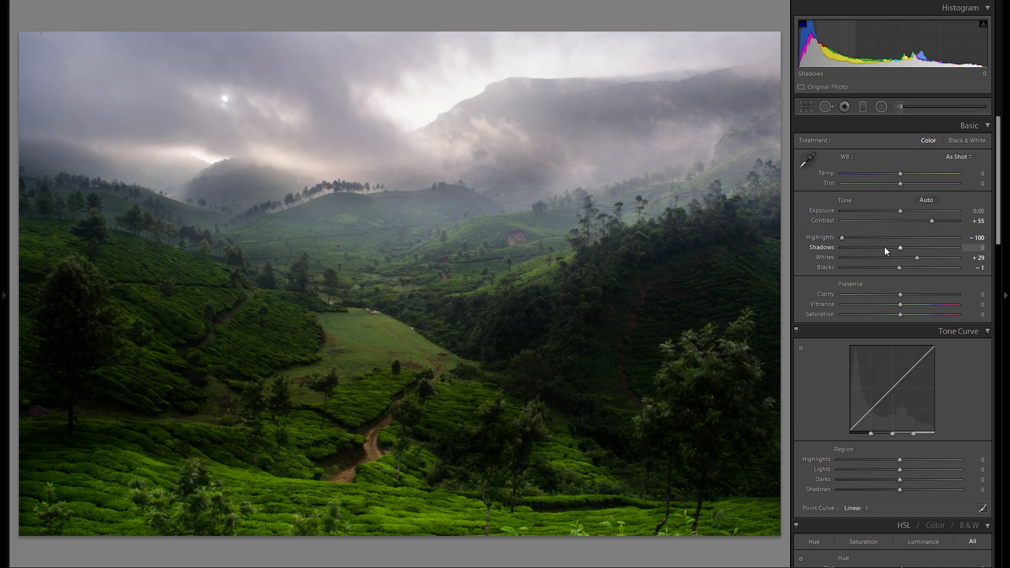
drag(884, 247, 870, 247)
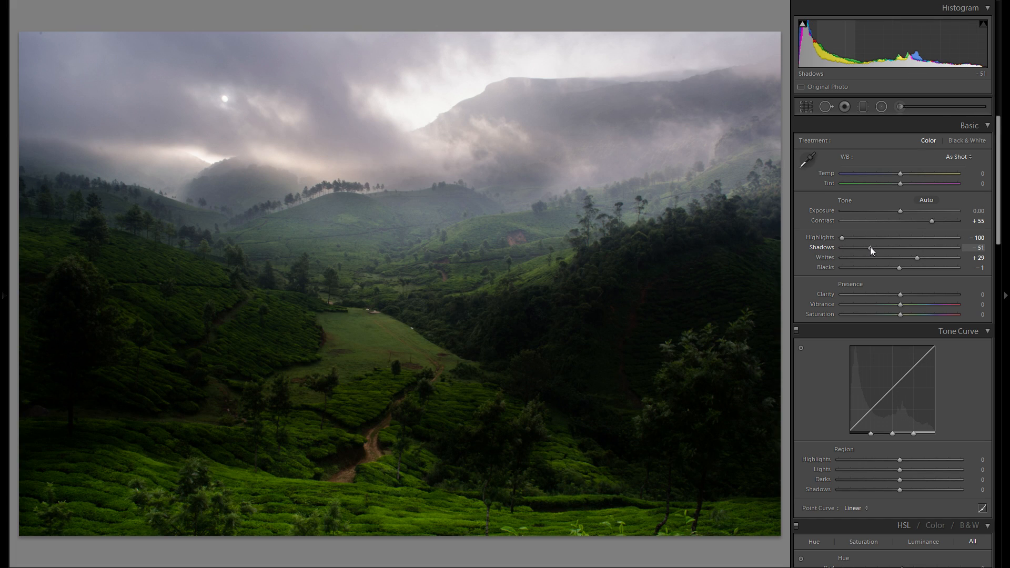
double_click(827, 248)
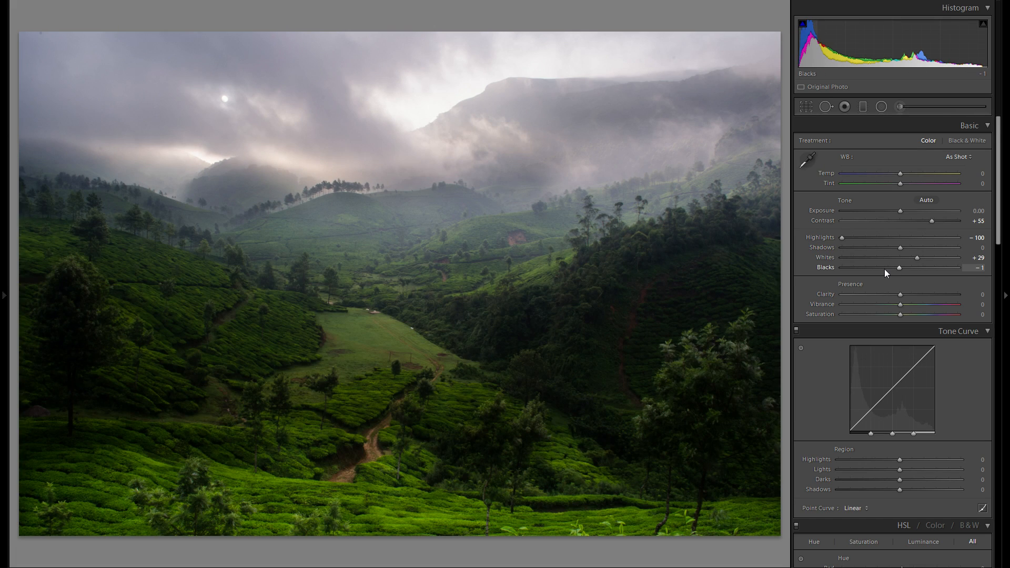
click(875, 270)
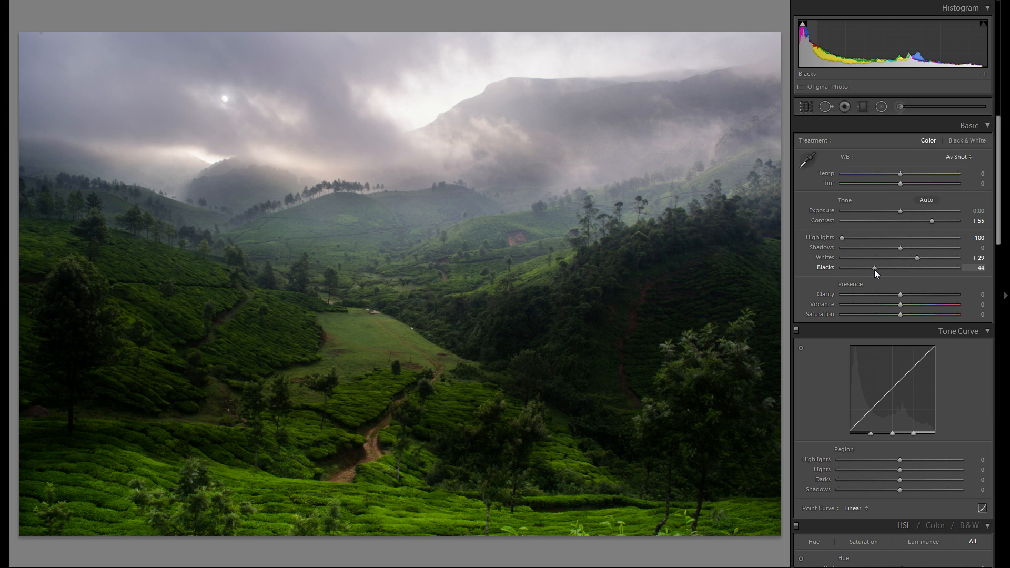
drag(875, 269, 869, 270)
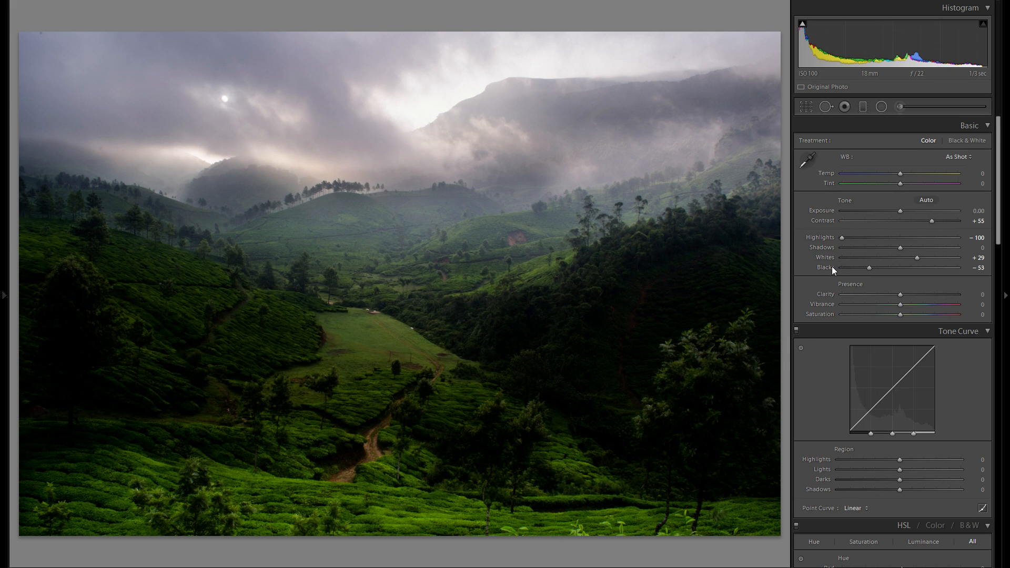
double_click(831, 266)
Set Shadows to −38 and compare the photo's before and after versions side by side.
click(879, 248)
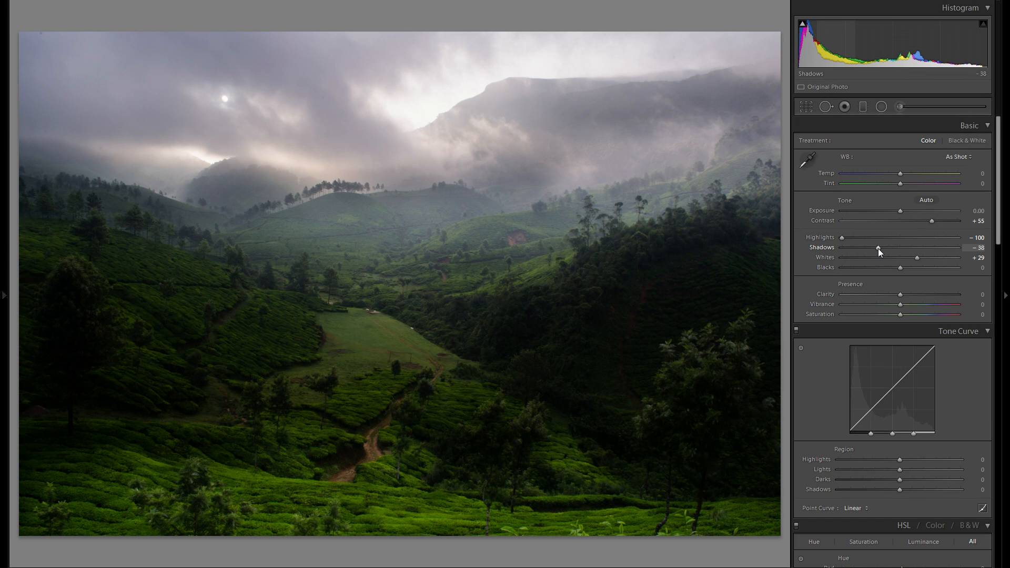
key(y)
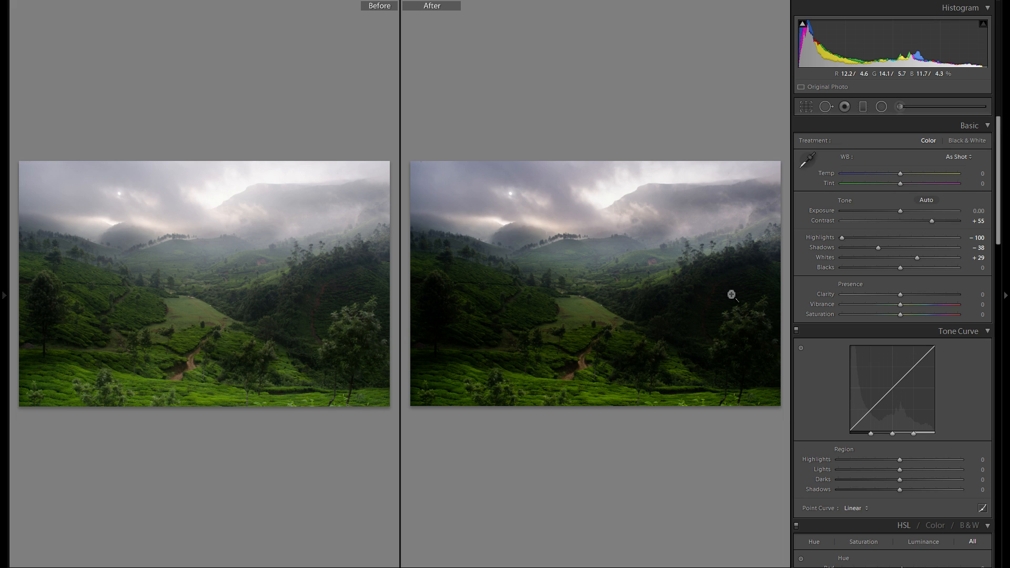
key(y)
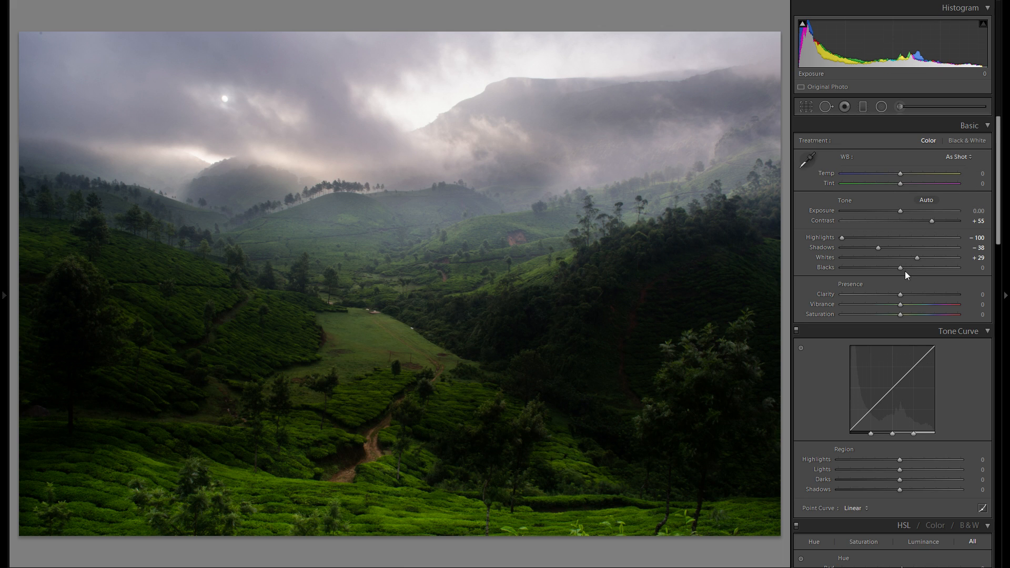
Test Clarity at −39 and +43, and set it to −14 for a slightly softer look.
drag(900, 294, 879, 298)
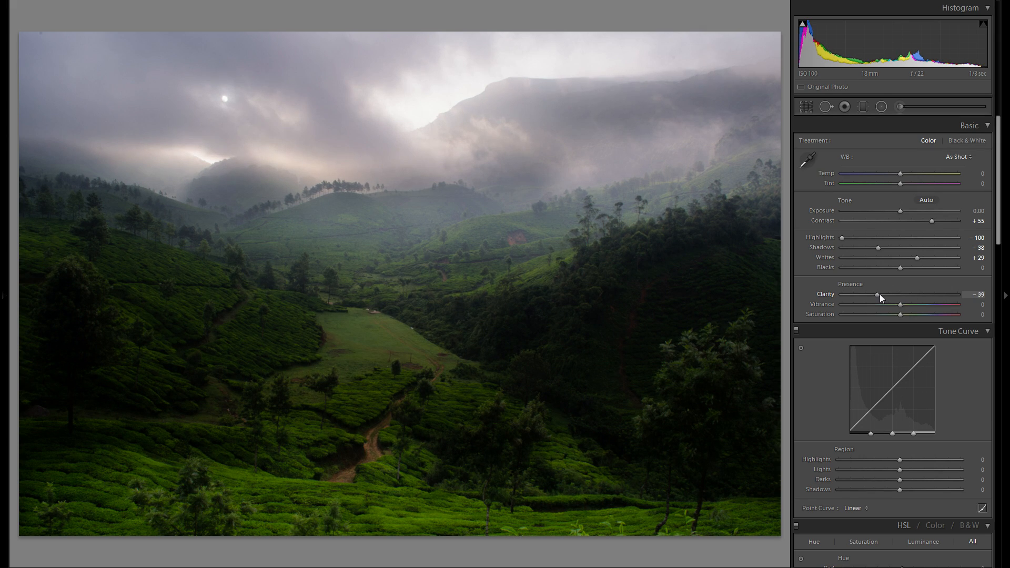
drag(889, 297, 900, 297)
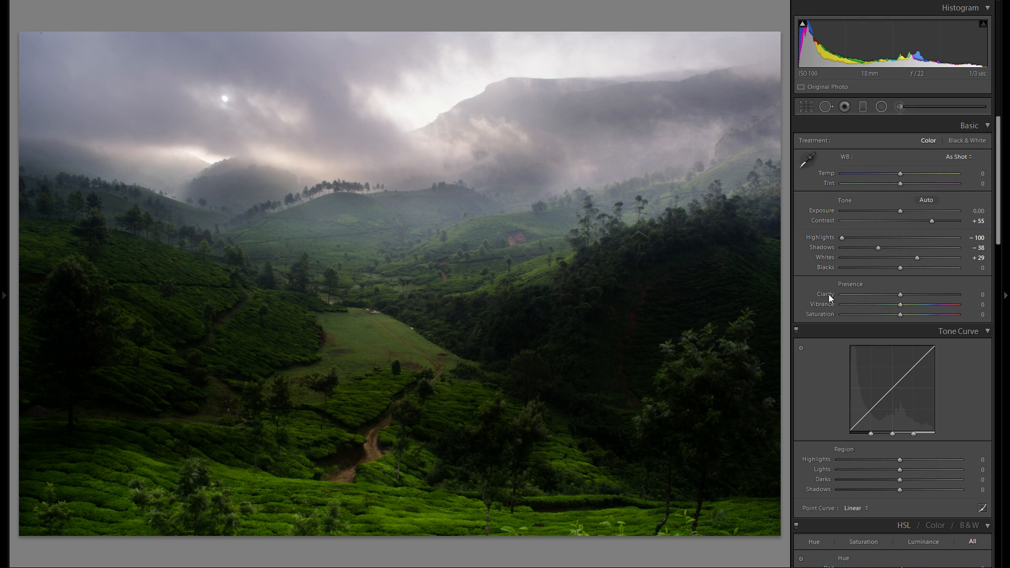
drag(891, 298, 924, 296)
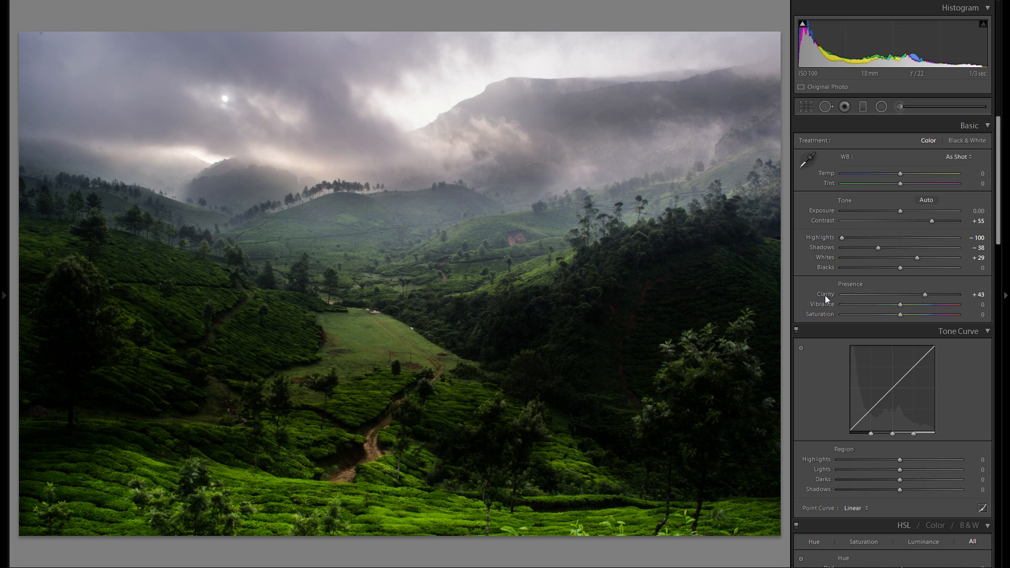
click(891, 294)
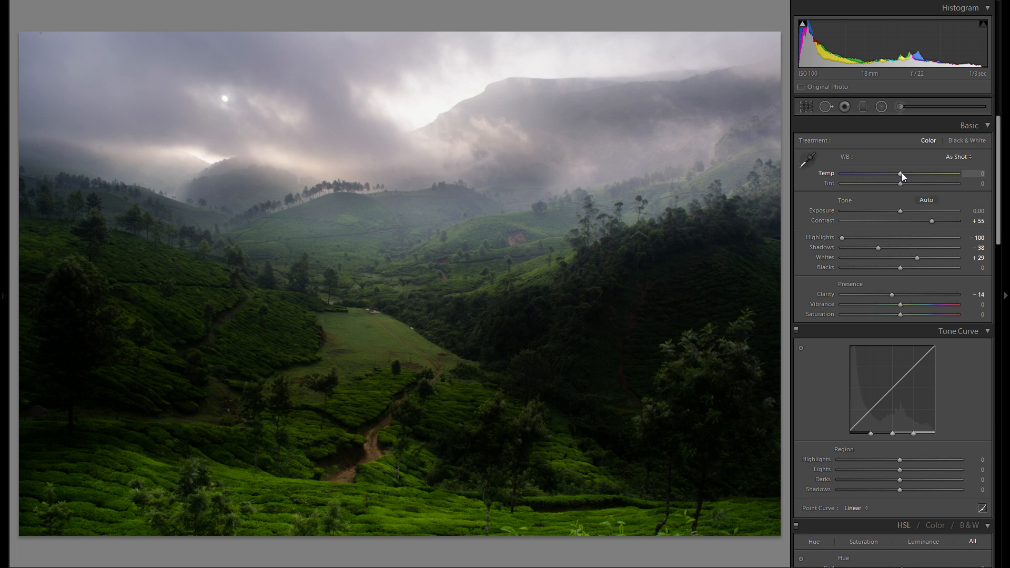
Try a warmer Temp of +11, reset it to 0, and set Tint to +5.
drag(902, 173, 908, 175)
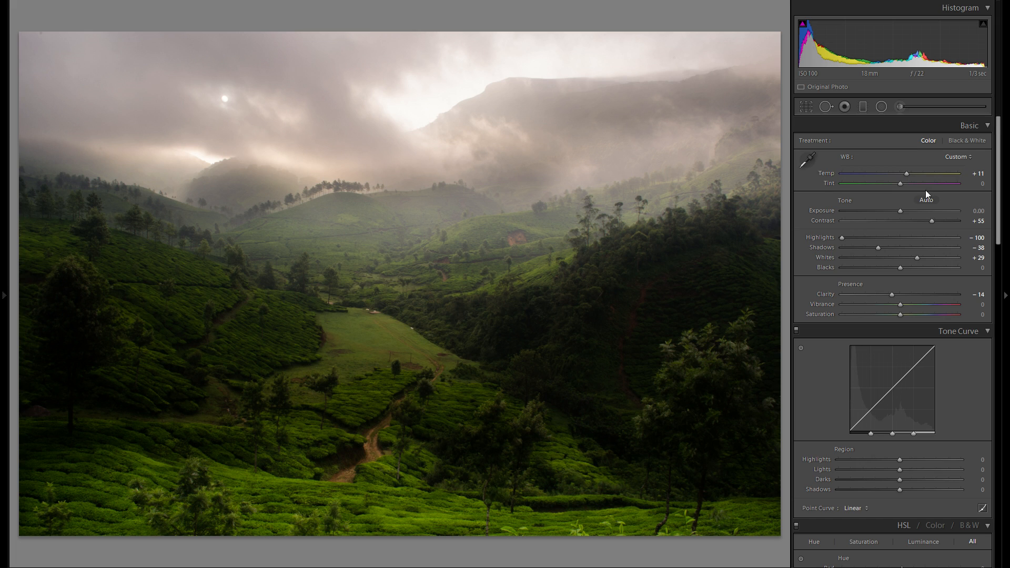
double_click(831, 172)
drag(900, 183, 906, 185)
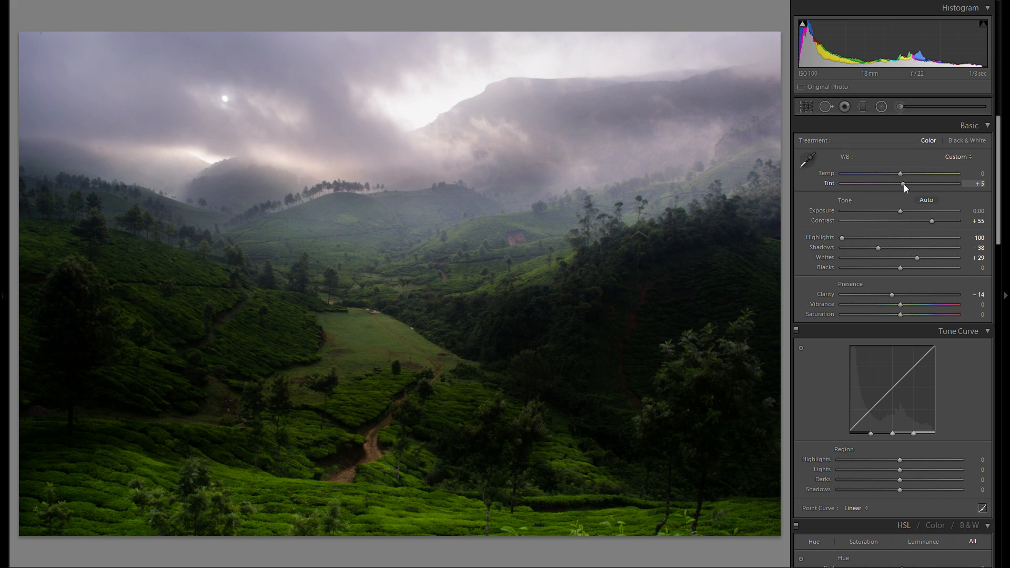
drag(903, 174, 903, 175)
Try Vibrance at −23 and +71, and reset it to 0.
scroll(933, 279, down, 10)
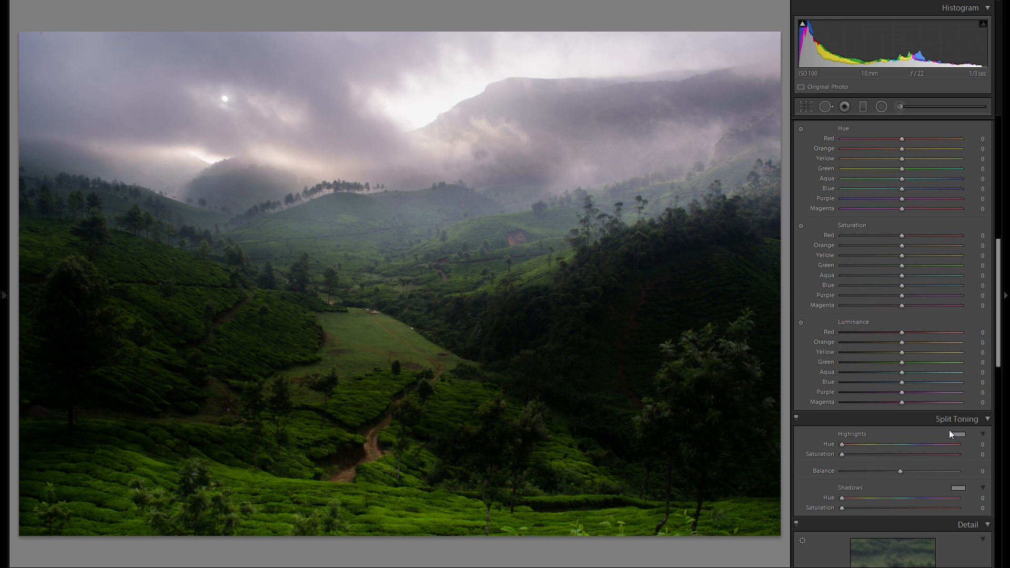
scroll(888, 374, up, 10)
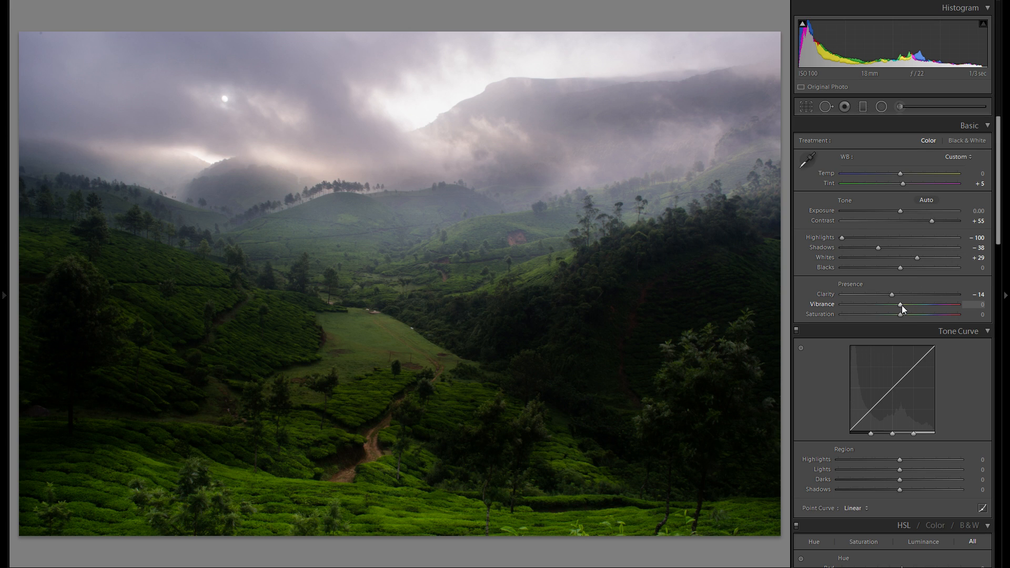
mouse_move(901, 305)
mouse_down()
mouse_move(888, 306)
mouse_move(910, 310)
mouse_move(876, 305)
mouse_move(924, 308)
mouse_move(870, 307)
mouse_move(888, 306)
mouse_up()
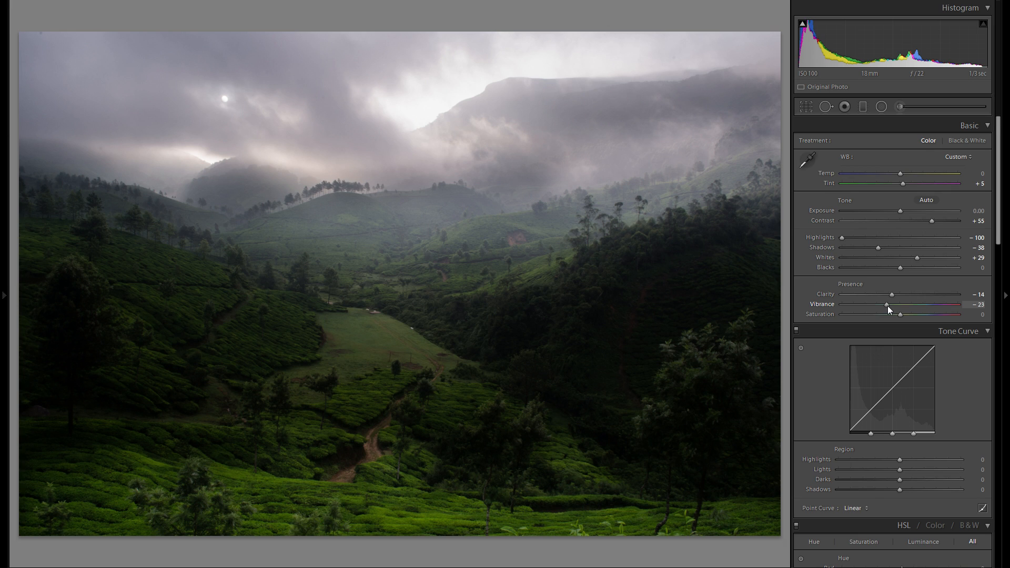
drag(888, 305, 898, 305)
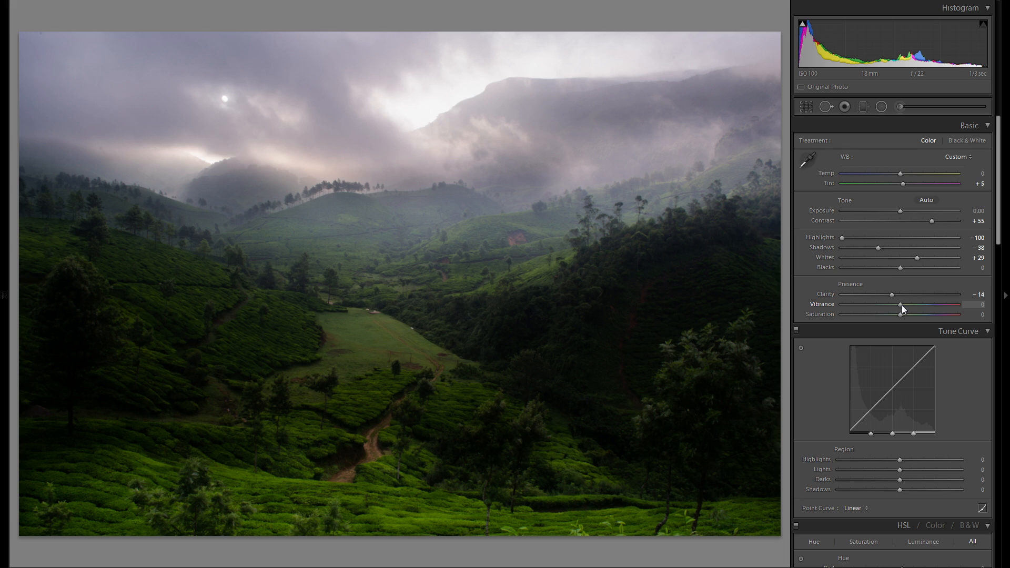
drag(896, 308, 893, 309)
drag(894, 305, 941, 305)
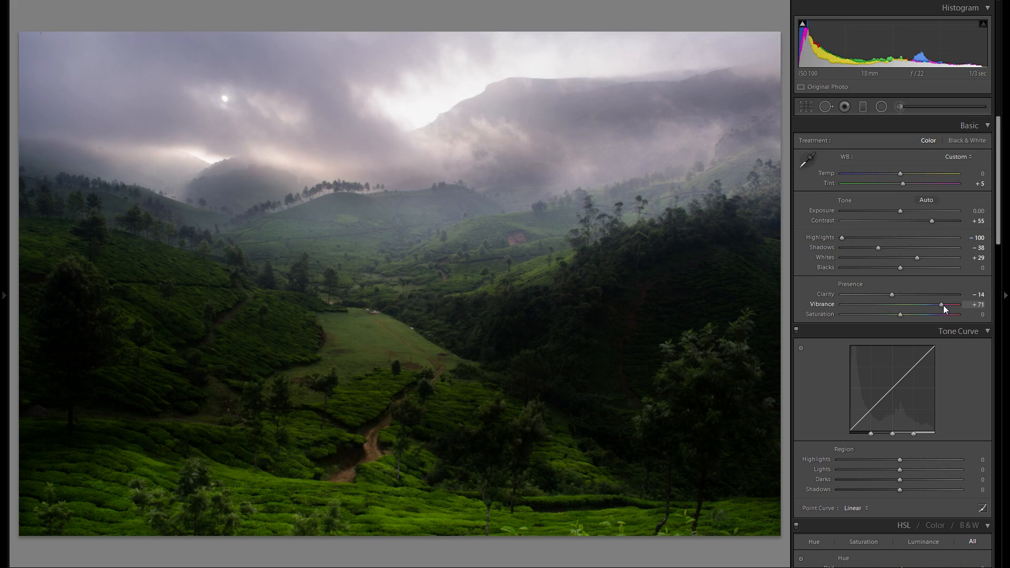
double_click(825, 308)
Test Saturation at −67, reset it to 0, and set Vibrance to −17 instead.
drag(879, 313, 858, 315)
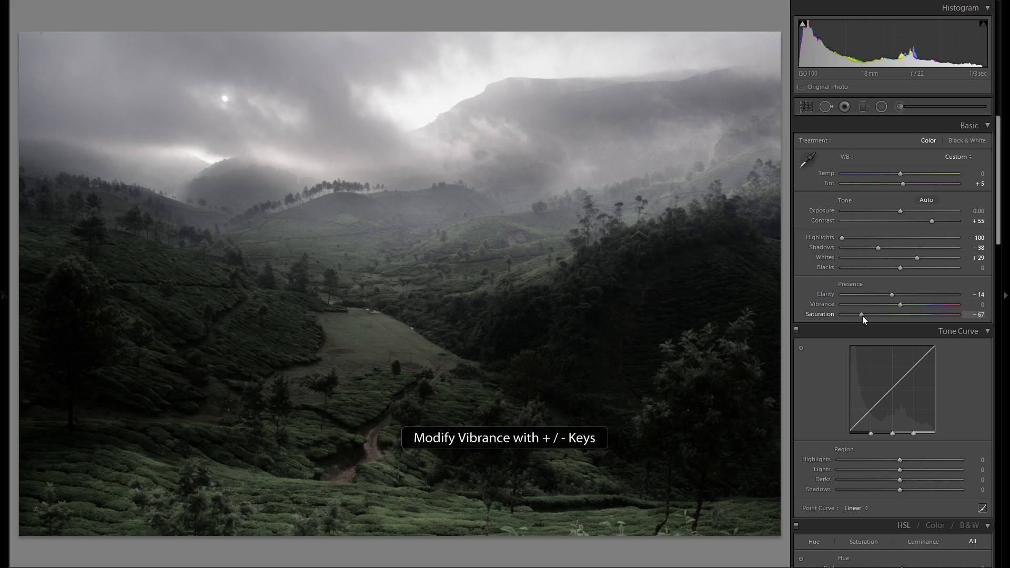
double_click(862, 316)
drag(900, 305, 888, 305)
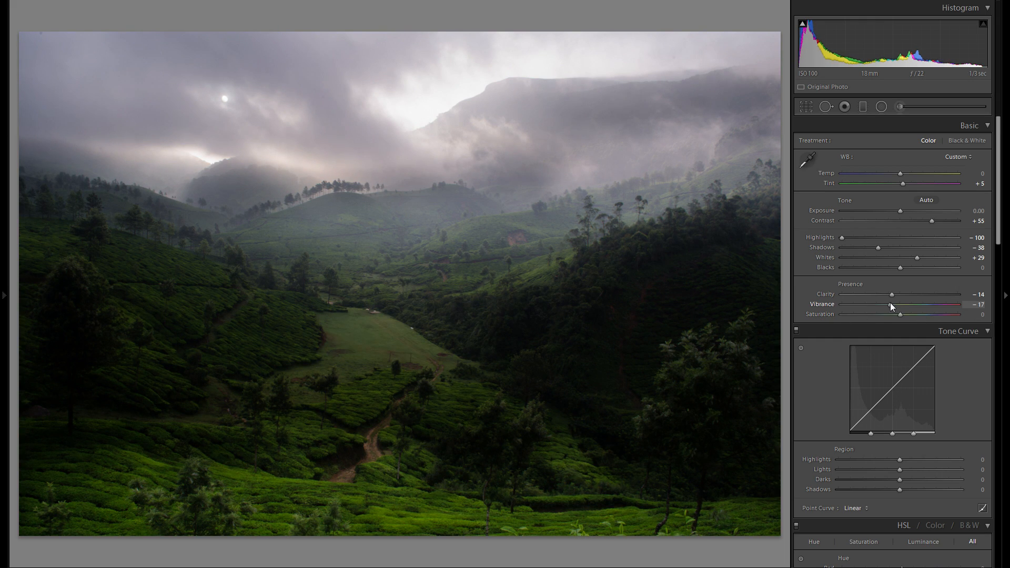
Set the tone curve's Highlights region to +47 after trying +40 and resetting it.
scroll(857, 263, down, 3)
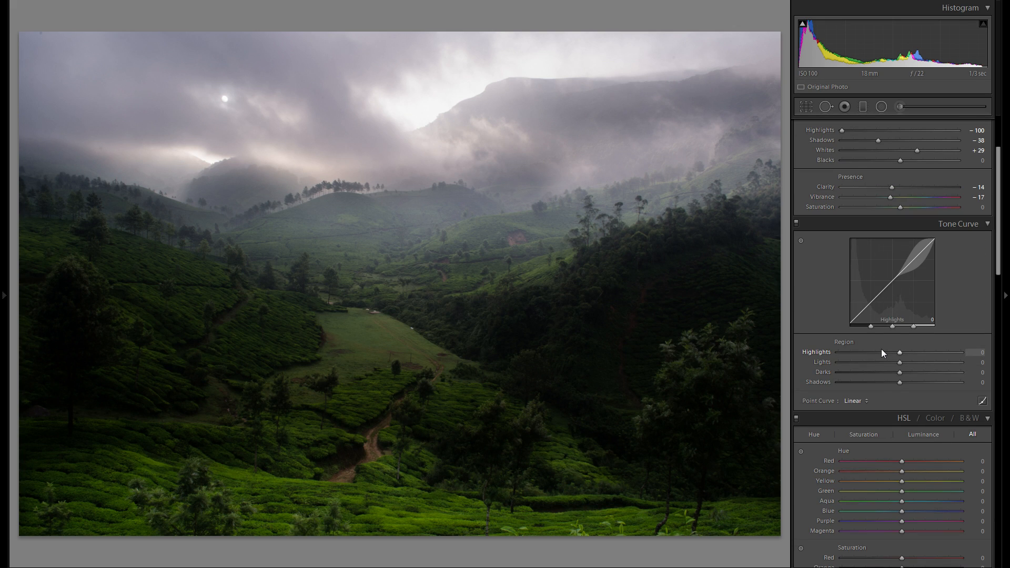
drag(900, 352, 926, 358)
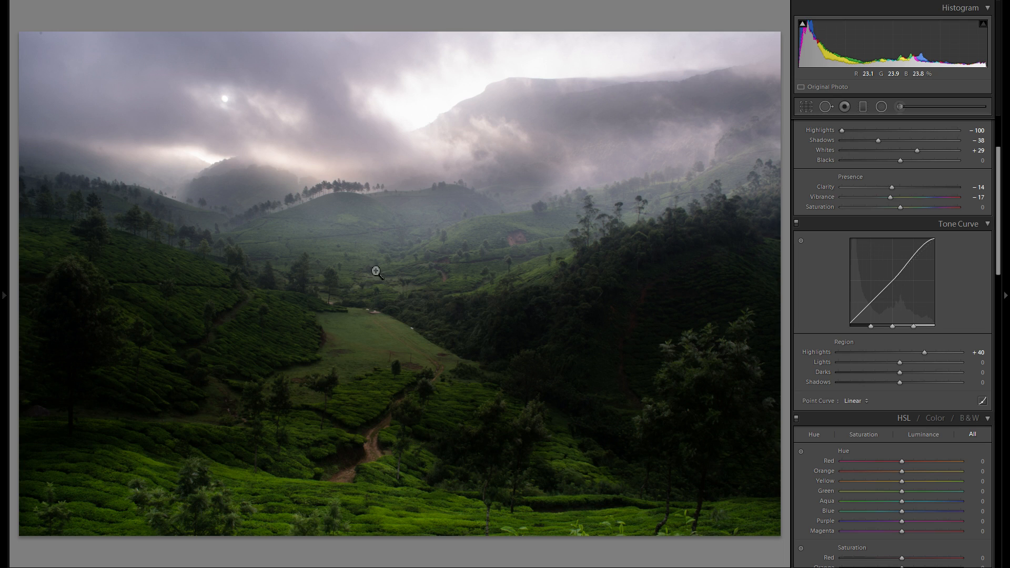
double_click(822, 349)
drag(899, 352, 931, 355)
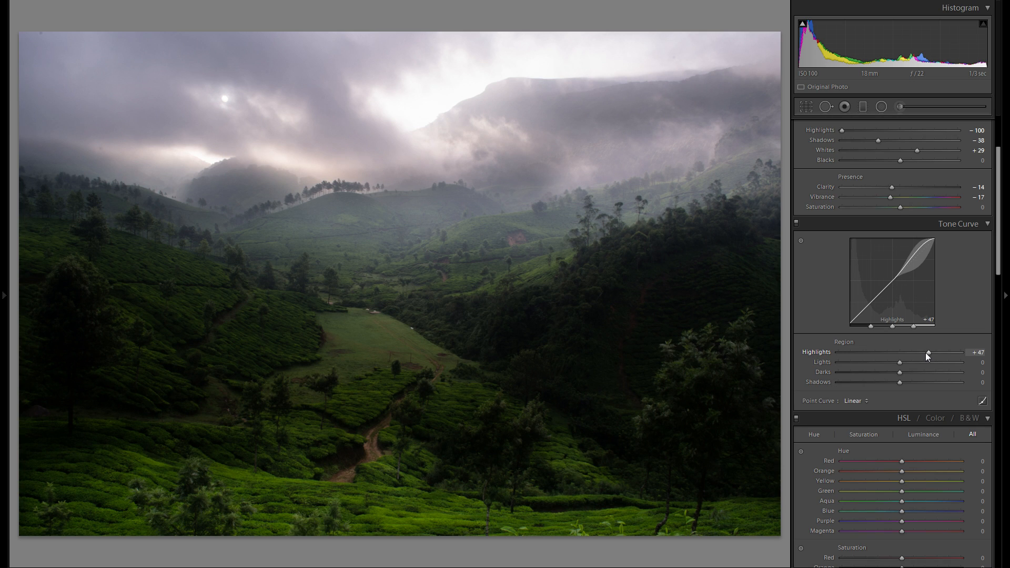
Try the tone curve's Lights region at +27, reset it, and raise it to +61.
mouse_move(899, 363)
mouse_down()
mouse_move(920, 362)
mouse_move(877, 364)
mouse_move(926, 362)
mouse_move(908, 362)
mouse_move(916, 362)
mouse_up()
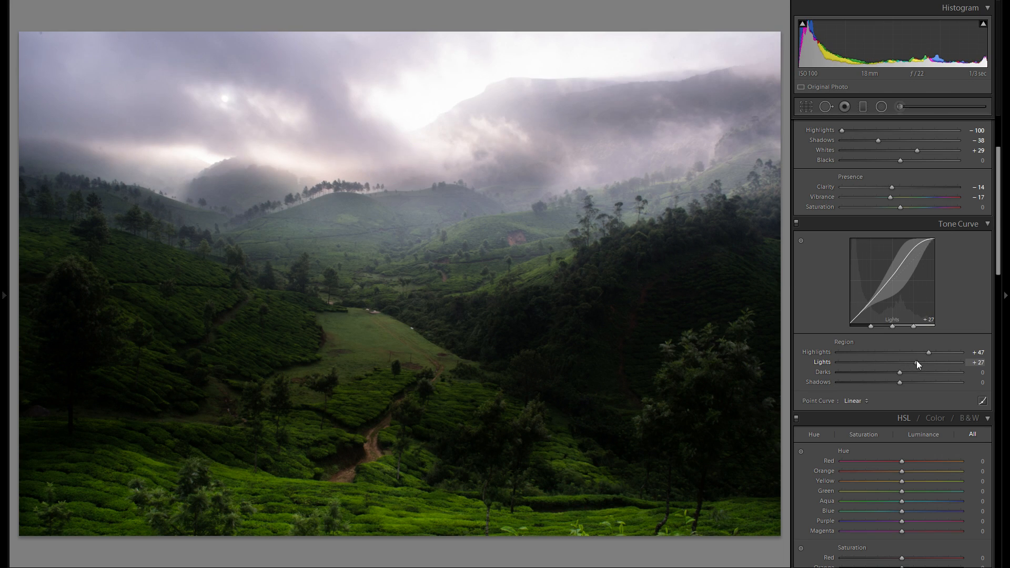
double_click(822, 364)
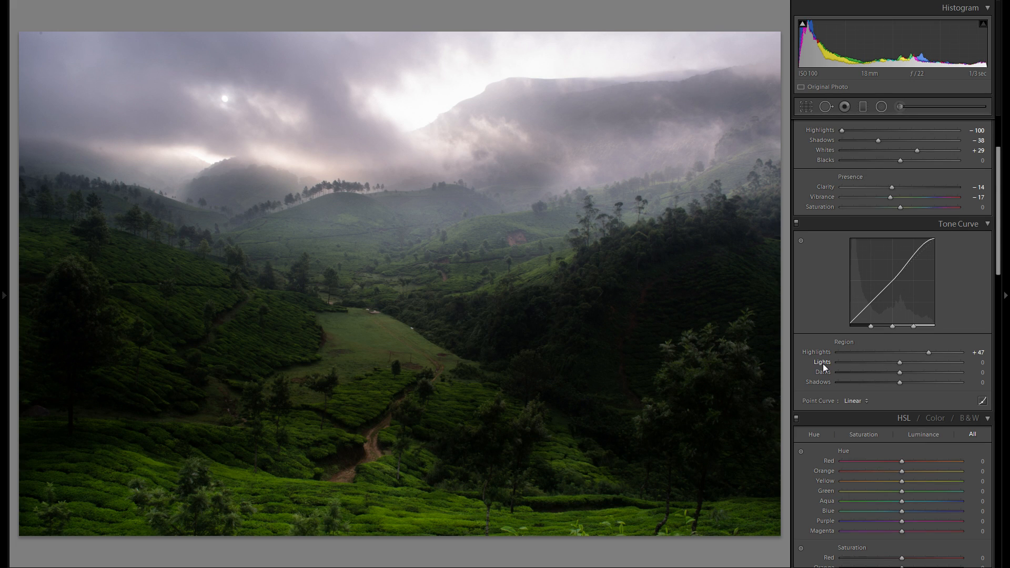
drag(890, 367, 936, 364)
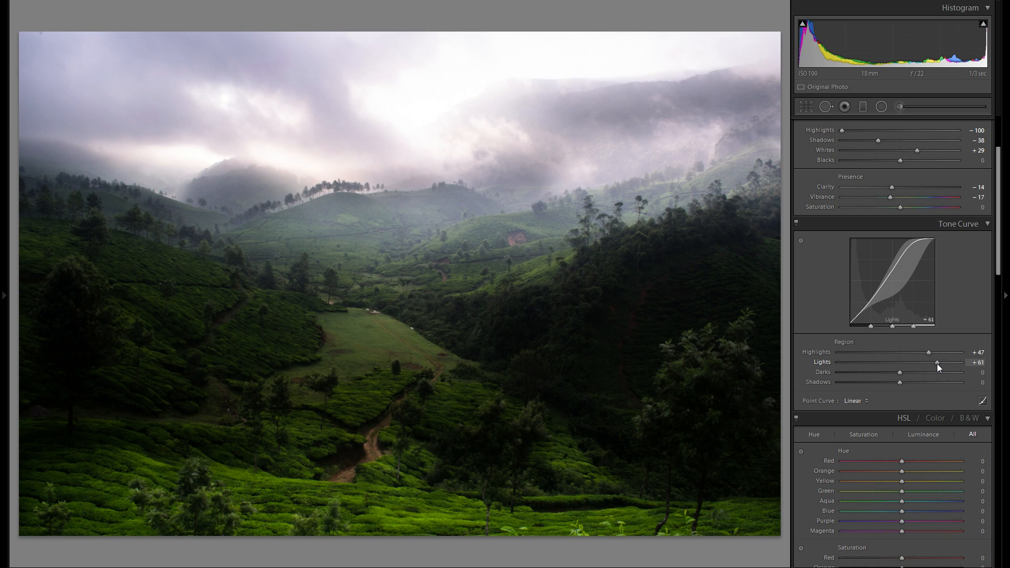
Try a graduated filter over the sky with Exposure at −0.56, and delete it.
click(863, 106)
drag(415, 121, 432, 245)
drag(895, 180, 890, 180)
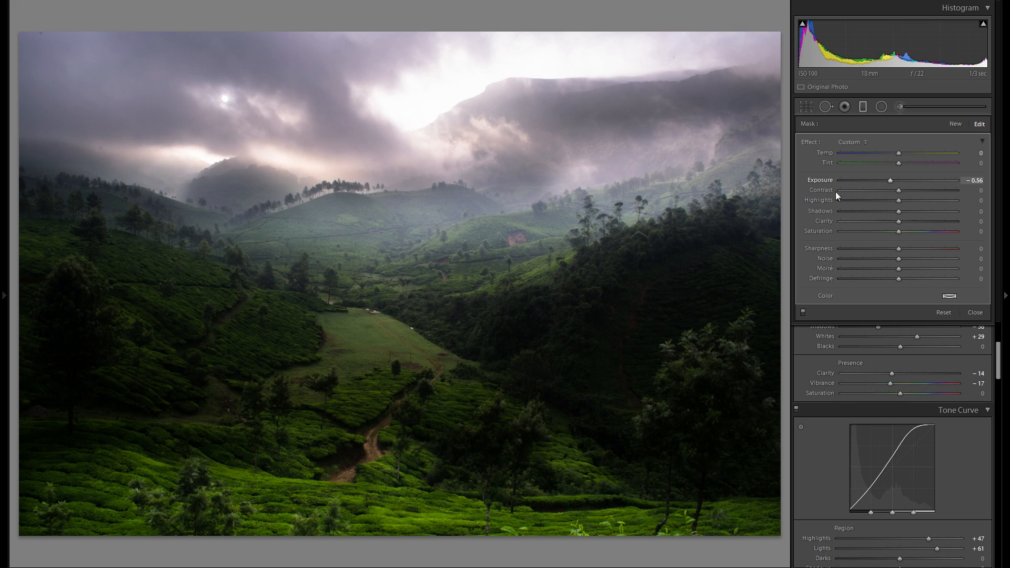
right_click(422, 183)
click(443, 200)
click(863, 107)
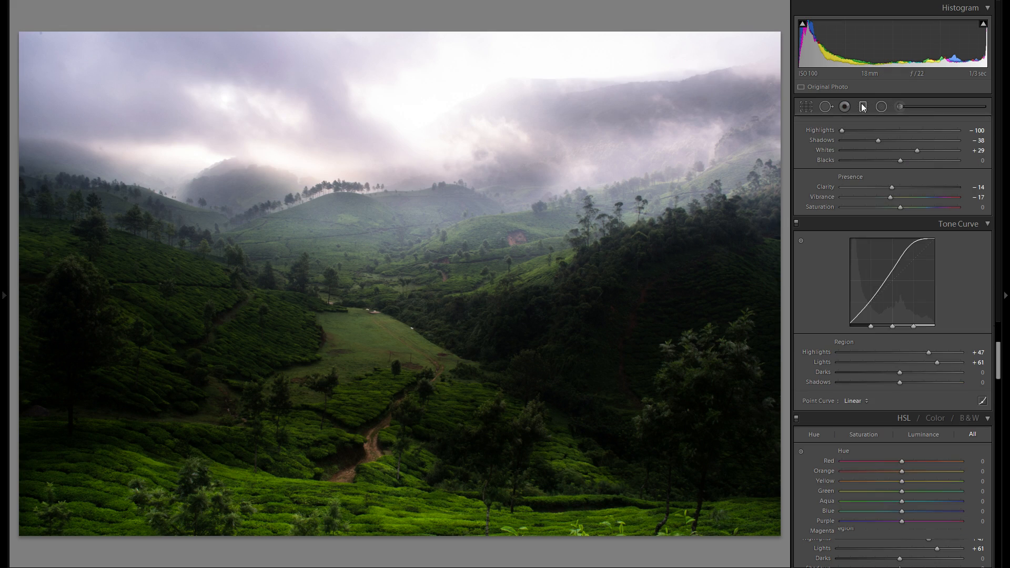
Set the tone curve's Lights region to +19 and its Darks region to −14.
drag(935, 362, 891, 375)
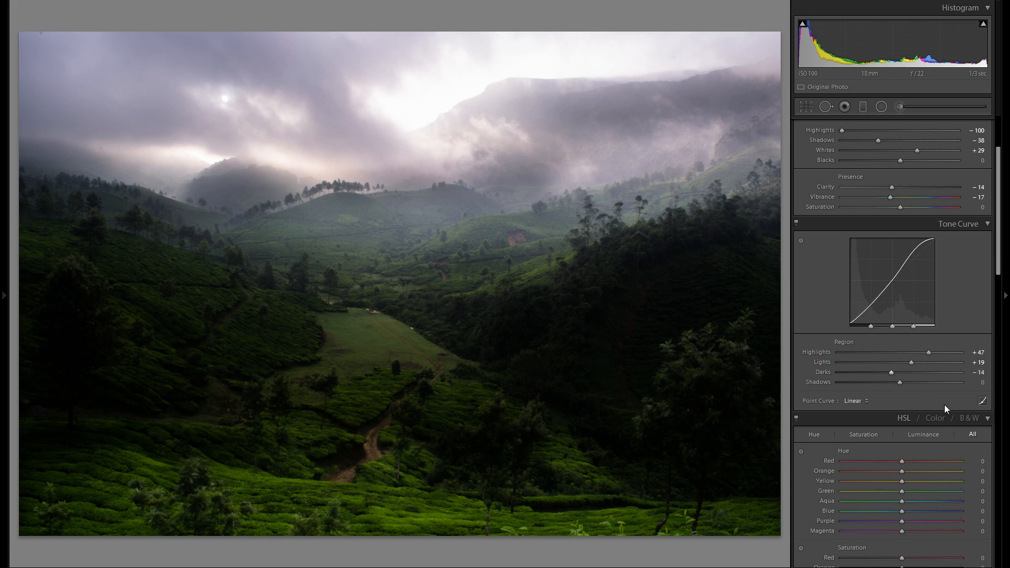
Set the tone curve's Darks region to −7 and its Shadows region to −1.
scroll(951, 417, down, 15)
scroll(920, 452, up, 15)
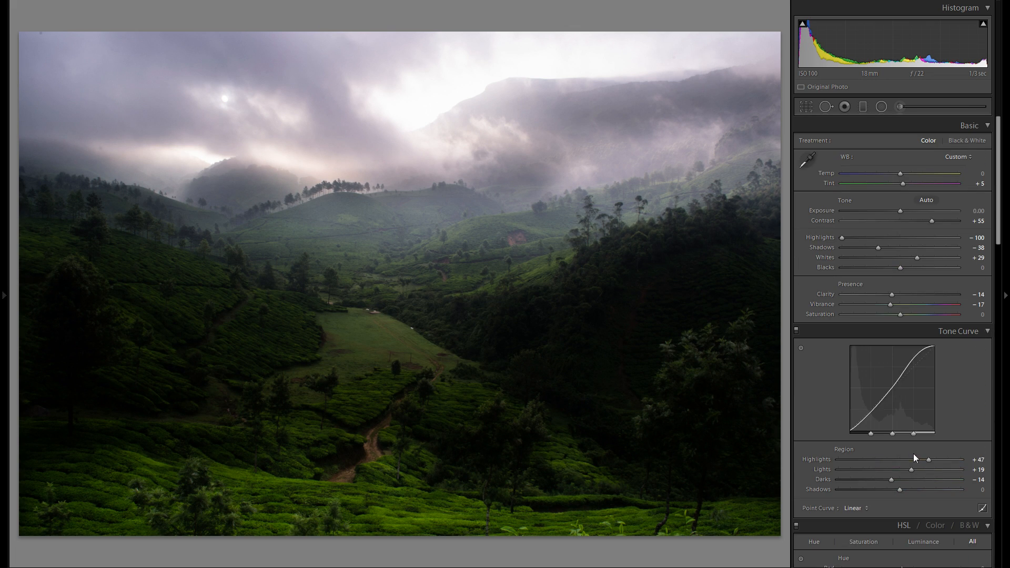
mouse_move(895, 478)
mouse_down()
mouse_move(894, 491)
mouse_move(911, 490)
mouse_move(899, 487)
mouse_up()
Try the Medium Contrast and Strong Contrast point curves, and return the point curve to Linear.
scroll(836, 458, down, 3)
click(855, 399)
click(918, 425)
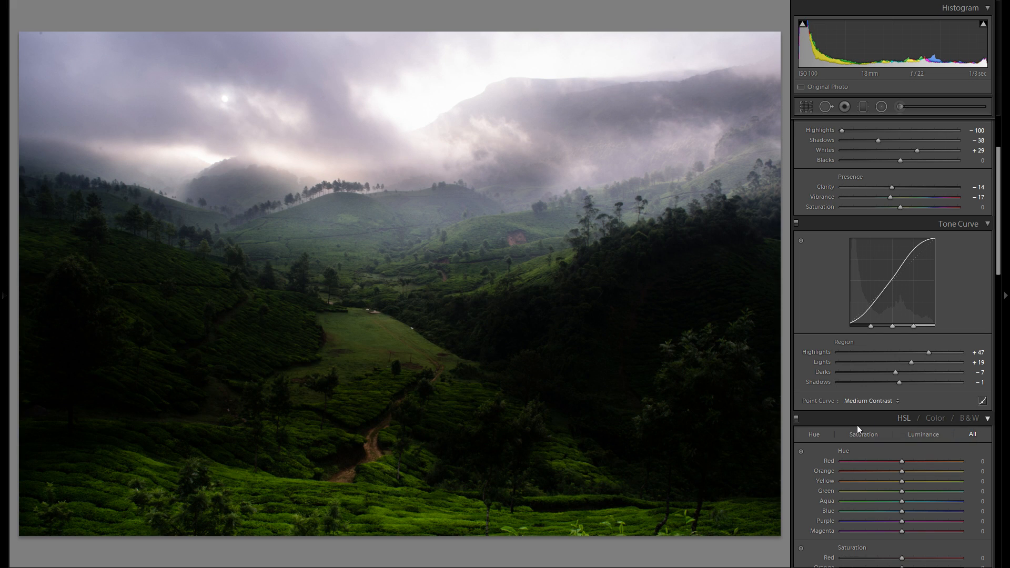
click(874, 400)
click(909, 437)
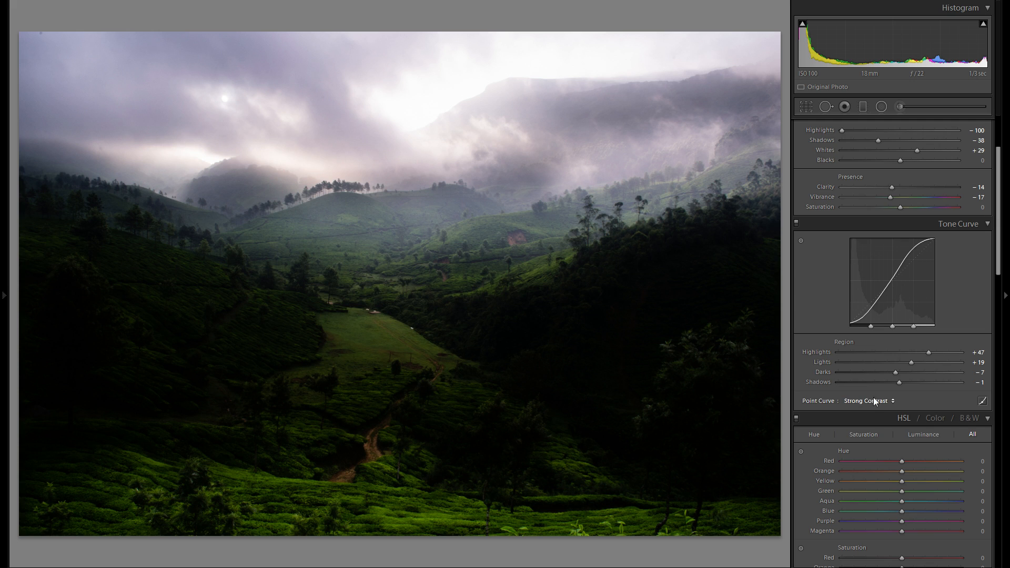
click(875, 399)
click(907, 414)
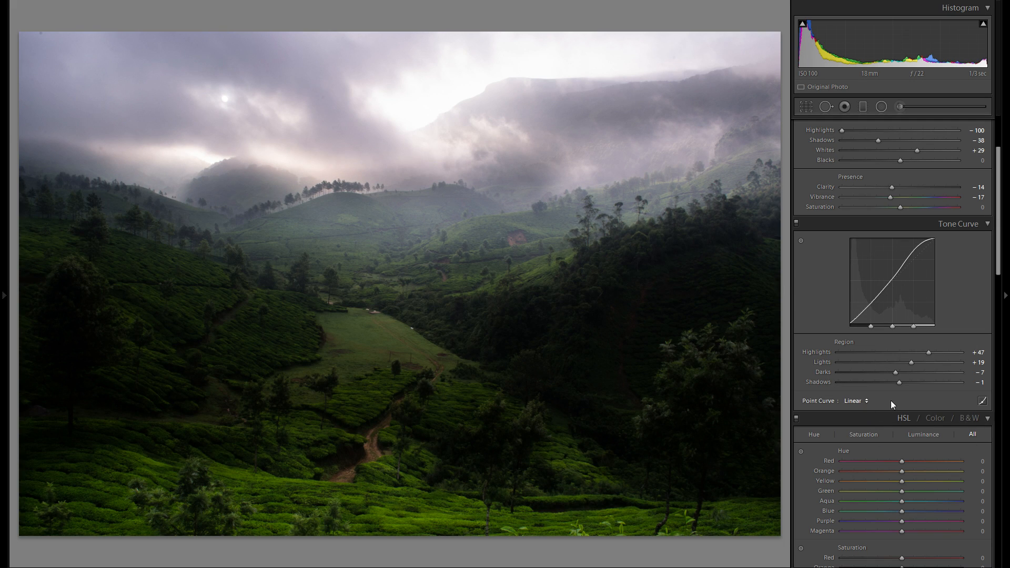
Shift the hue of the meadow's greens with the targeted adjustment tool to Yellow −11 and Green −27.
scroll(880, 377, down, 3)
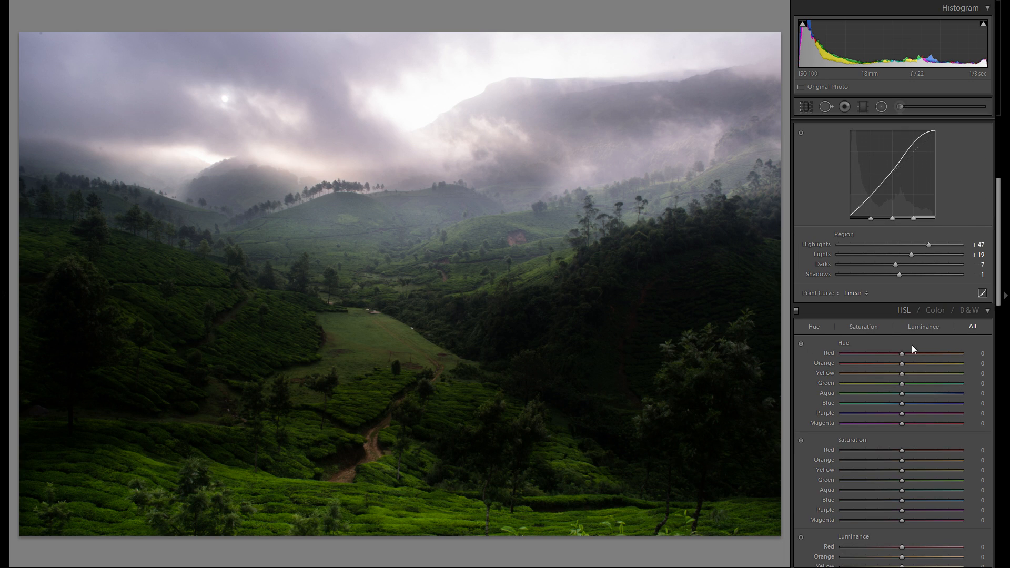
scroll(894, 346, down, 3)
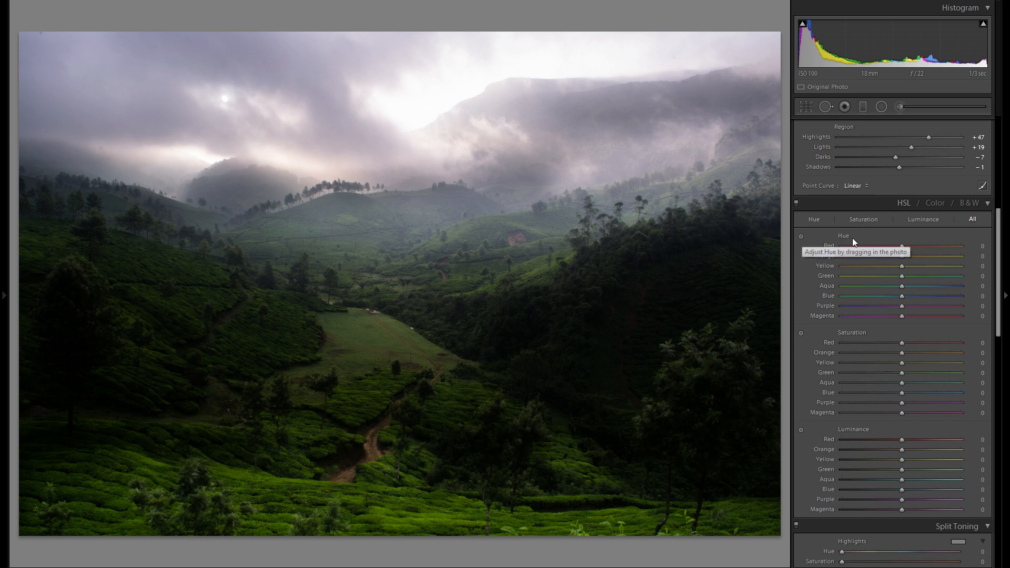
click(801, 236)
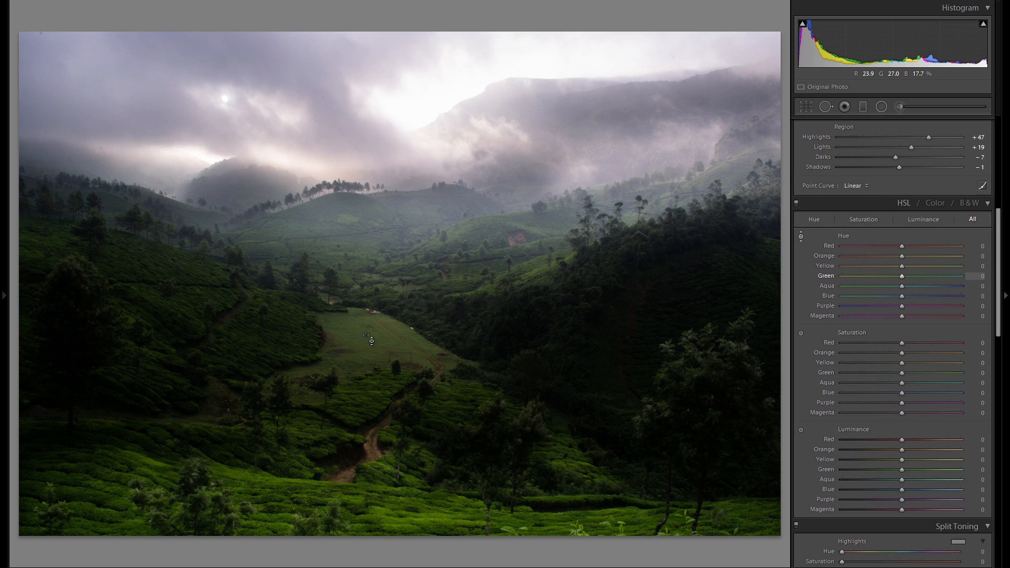
mouse_move(366, 335)
mouse_down()
mouse_move(366, 361)
mouse_move(366, 313)
mouse_move(366, 340)
mouse_up()
drag(366, 339, 366, 332)
mouse_move(366, 333)
mouse_down()
mouse_move(366, 368)
mouse_move(366, 349)
mouse_up()
Try a targeted saturation adjustment on the tea fields, and reset the Yellow and Green saturation.
click(800, 333)
mouse_move(296, 390)
mouse_down()
mouse_move(296, 366)
mouse_move(296, 398)
mouse_move(296, 380)
mouse_up()
double_click(831, 363)
double_click(828, 372)
scroll(977, 366, up, 2)
scroll(977, 365, up, 3)
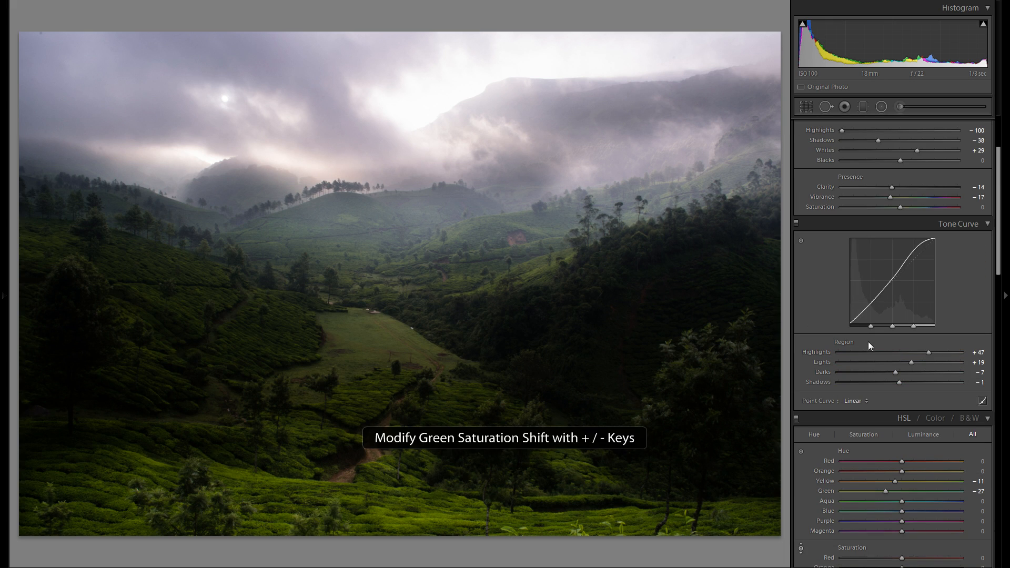
scroll(897, 417, down, 6)
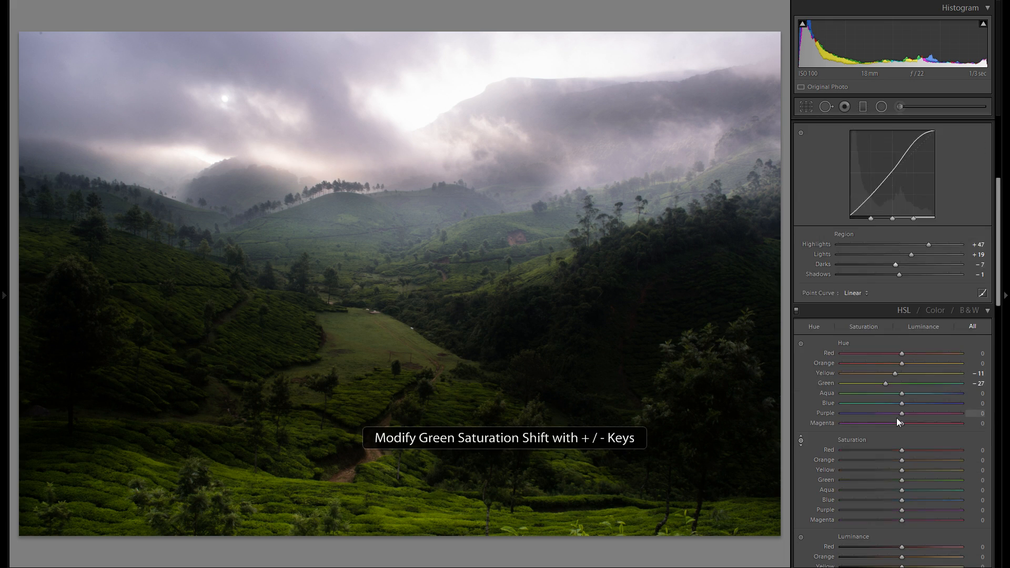
scroll(872, 404, up, 2)
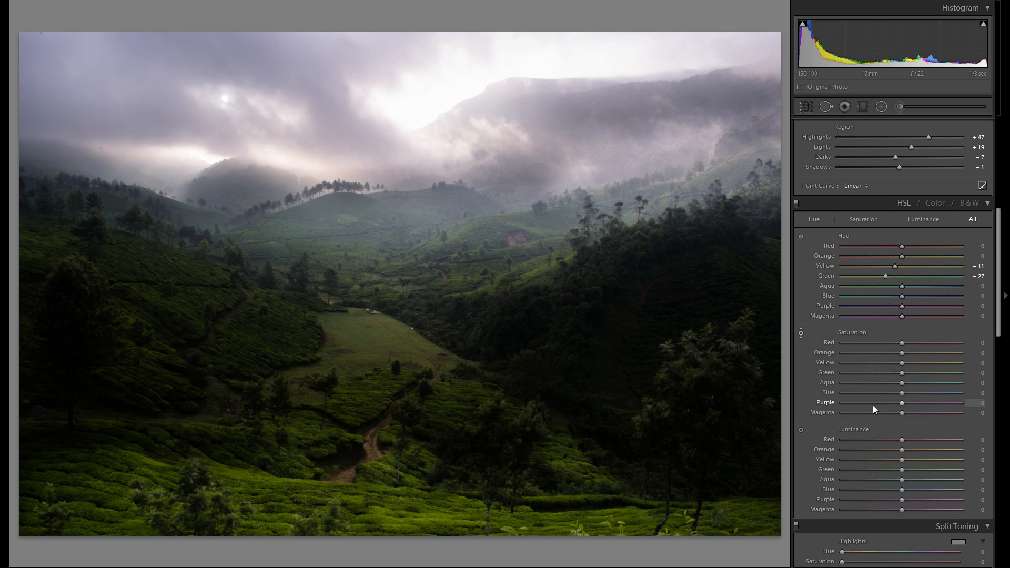
Try brightening the greens to Luminance +58 and darkening them to −37, and reset the Green and Yellow luminance.
click(801, 430)
drag(725, 434, 725, 373)
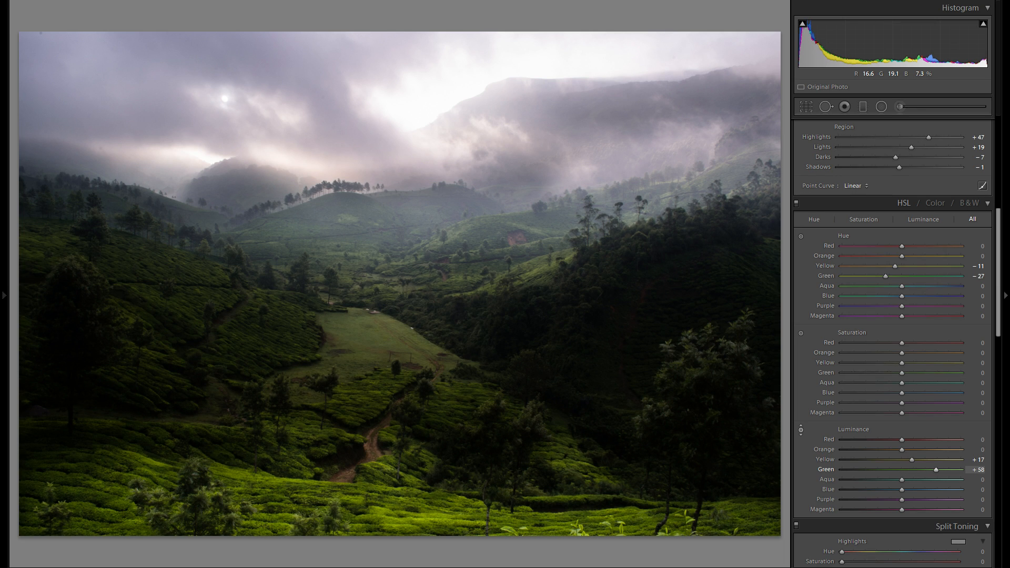
drag(725, 372, 724, 471)
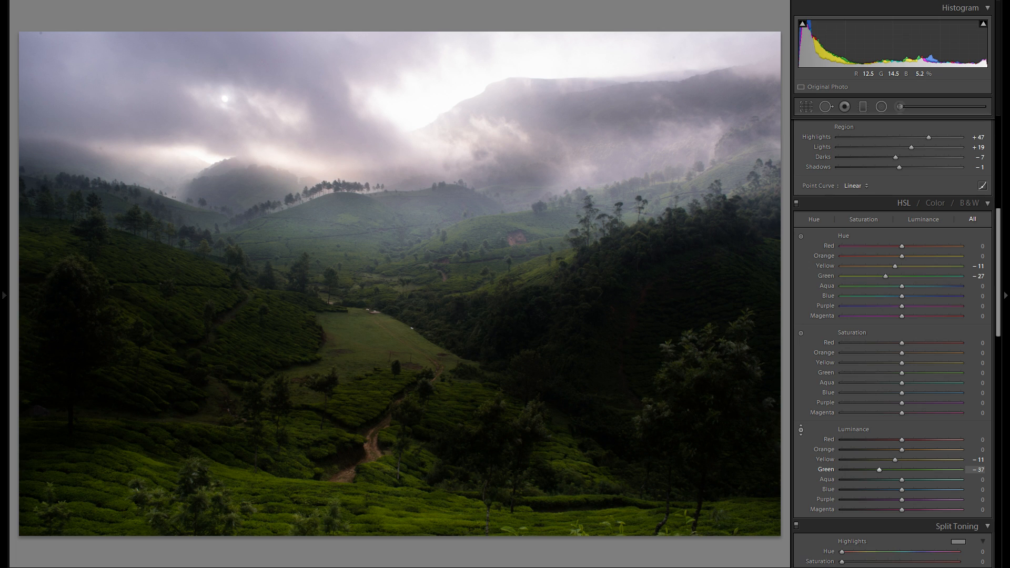
mouse_move(725, 452)
mouse_down()
mouse_move(725, 469)
mouse_move(725, 413)
mouse_move(724, 434)
mouse_up()
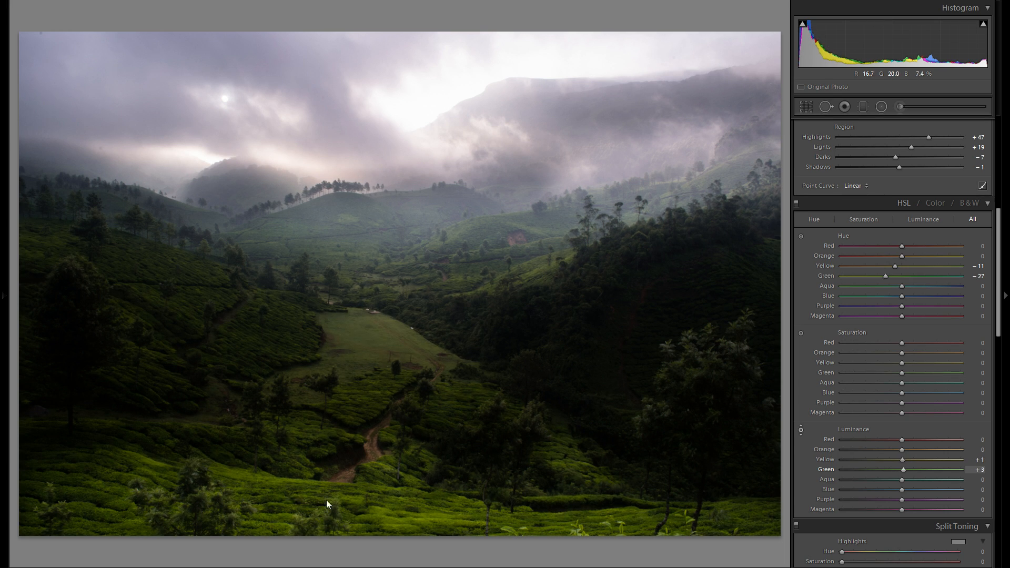
double_click(827, 470)
double_click(835, 462)
Try a warm split-toning tint for the highlights with Hue 49 and Saturation 33, and reset it.
scroll(835, 240, down, 2)
scroll(834, 266, down, 2)
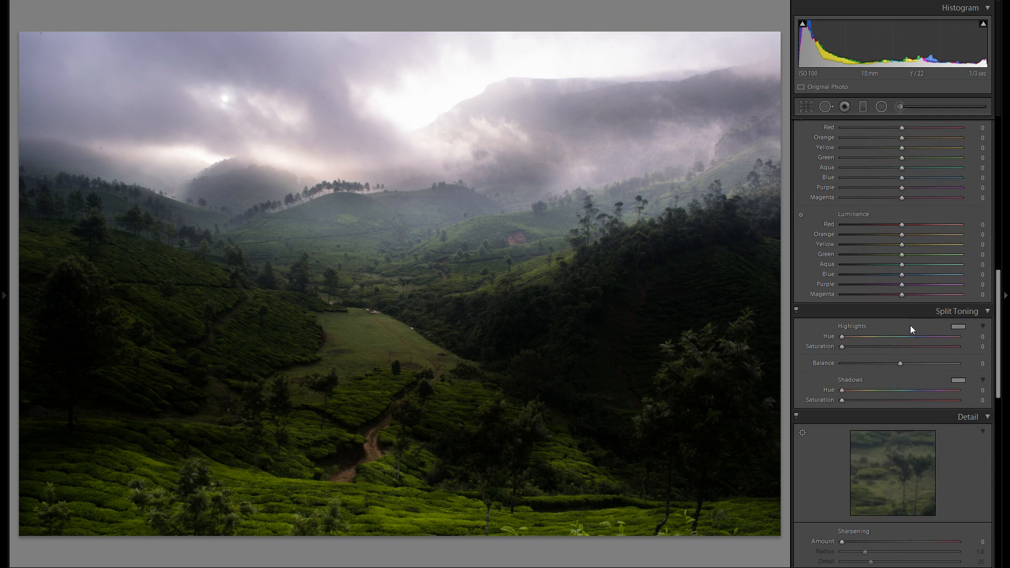
click(958, 326)
mouse_move(773, 362)
mouse_down()
mouse_move(757, 344)
mouse_move(903, 342)
mouse_move(767, 363)
mouse_move(763, 374)
mouse_up()
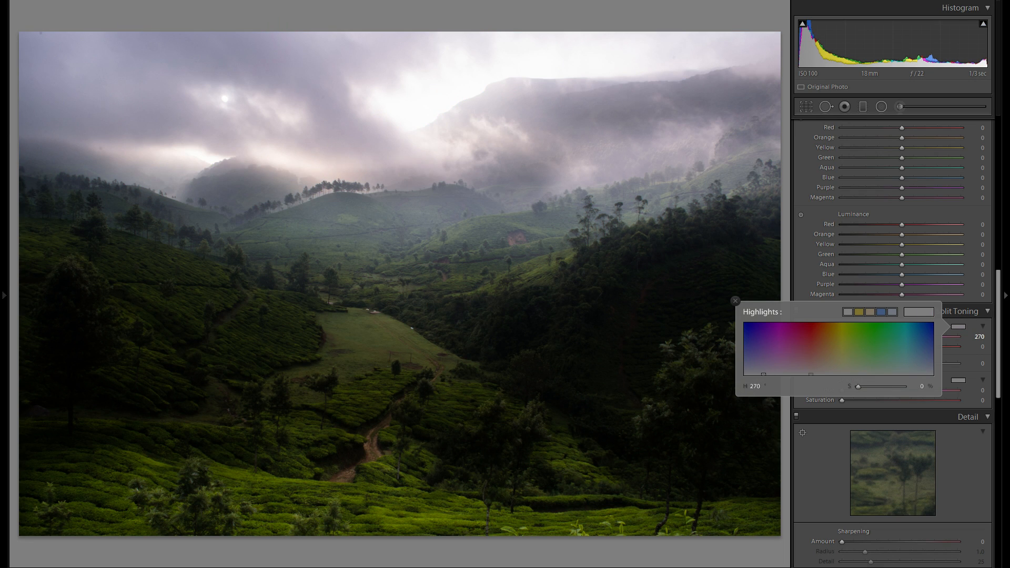
mouse_move(823, 350)
mouse_down()
mouse_move(840, 349)
mouse_move(834, 363)
mouse_move(848, 363)
mouse_move(826, 354)
mouse_move(835, 342)
mouse_move(769, 340)
mouse_up()
mouse_move(773, 340)
mouse_down()
mouse_move(815, 363)
mouse_move(835, 345)
mouse_move(836, 370)
mouse_move(837, 357)
mouse_up()
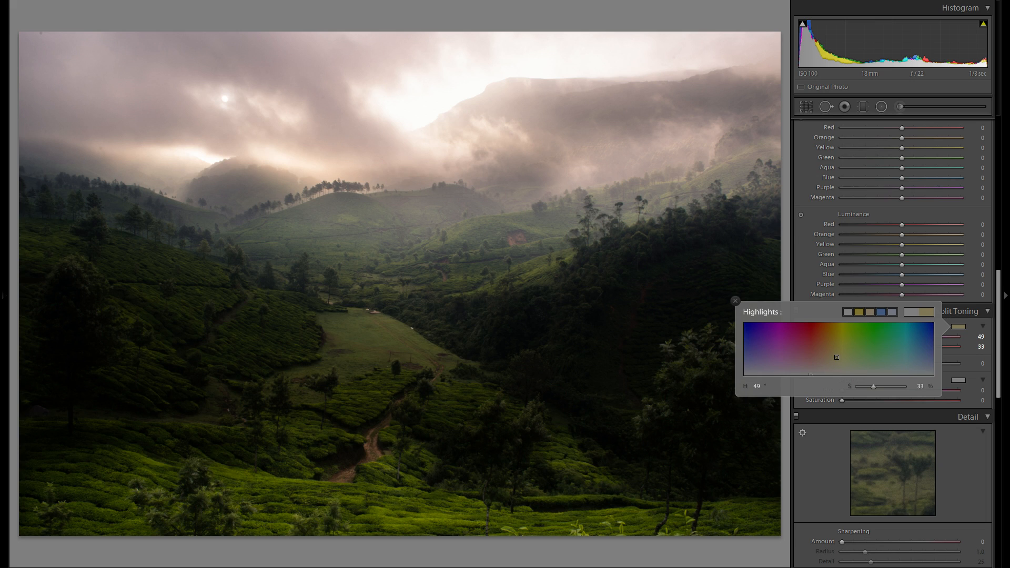
click(735, 301)
drag(876, 350, 793, 345)
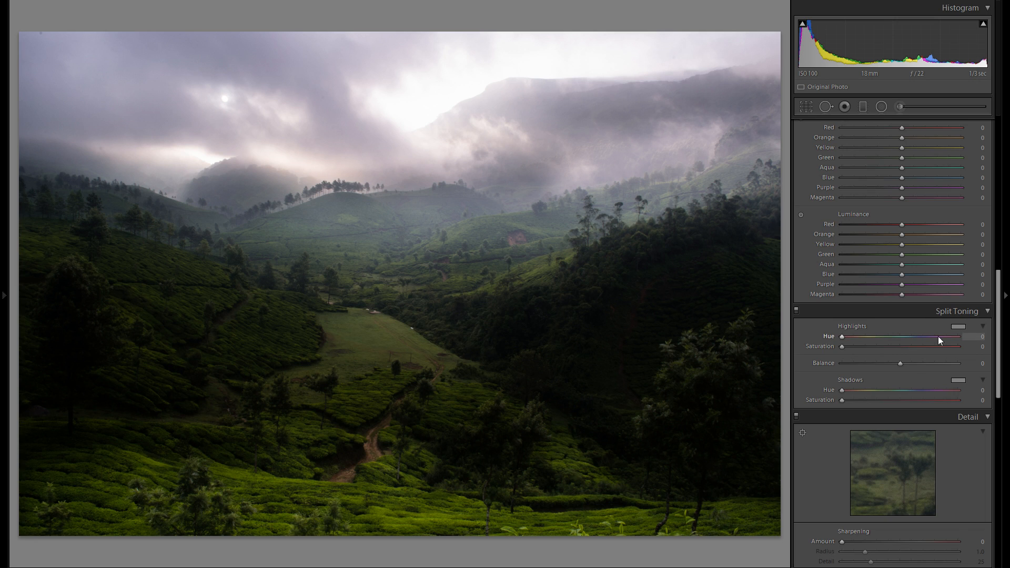
Add a dark post-crop vignette with Amount −29 and Midpoint 32.
scroll(938, 336, down, 4)
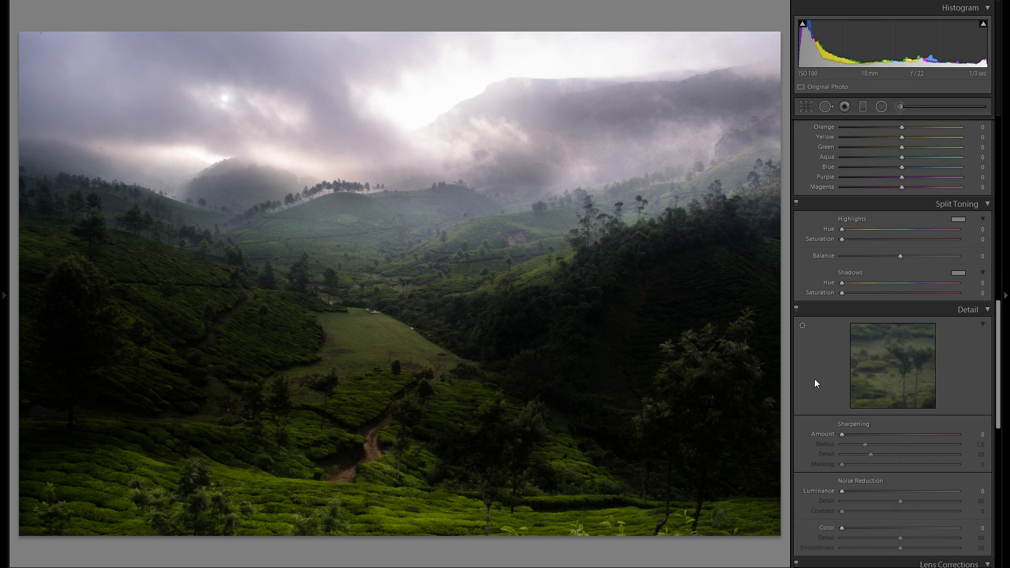
scroll(920, 412, down, 4)
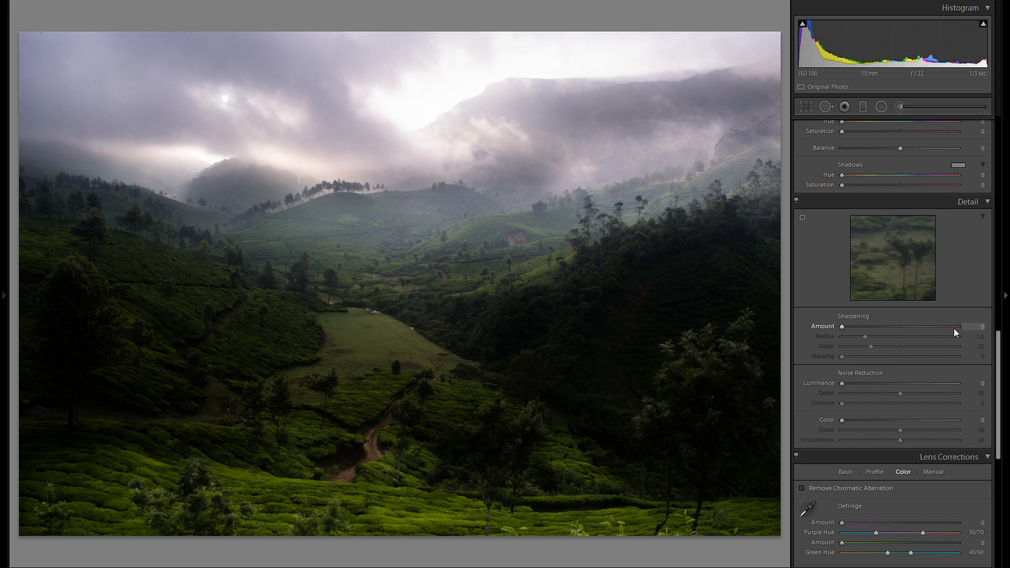
scroll(915, 352, down, 4)
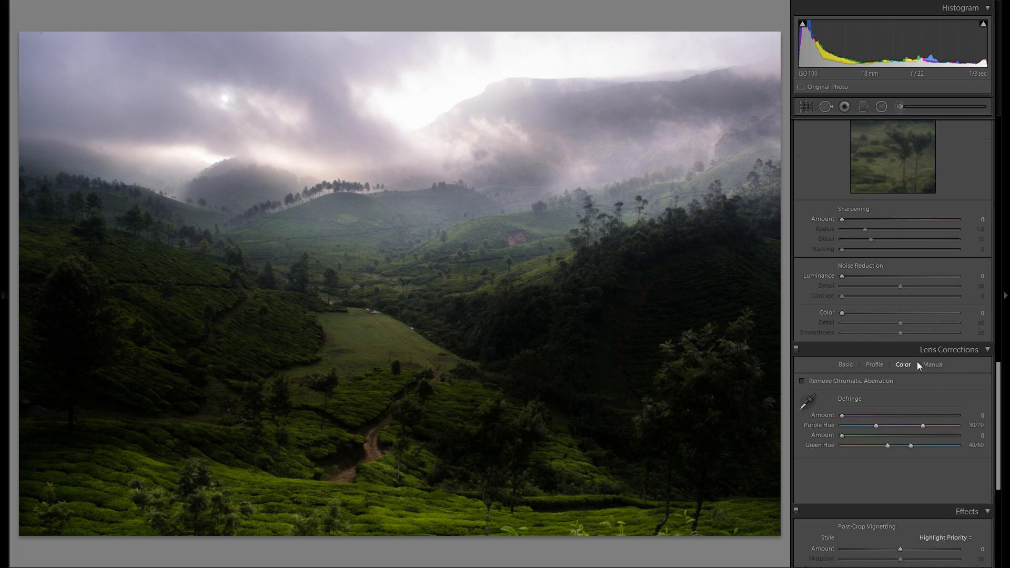
scroll(910, 362, down, 8)
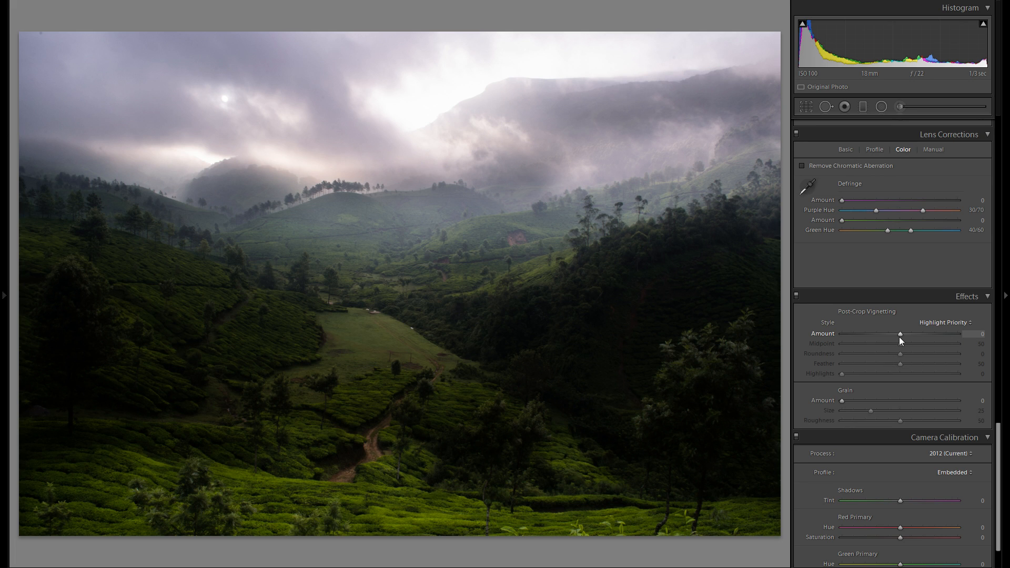
drag(901, 334, 878, 332)
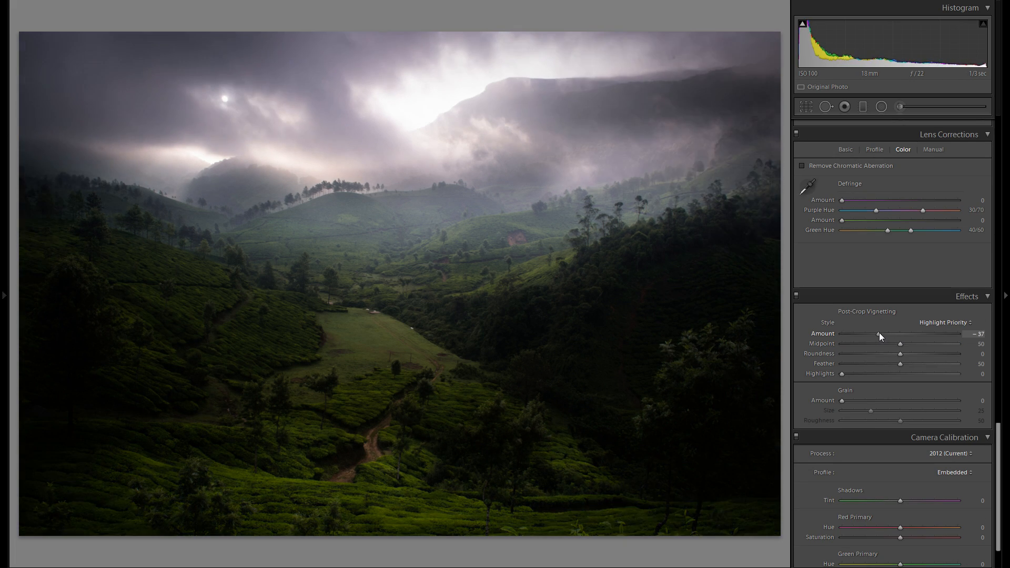
drag(879, 333, 878, 333)
mouse_move(877, 332)
mouse_down()
mouse_move(903, 334)
mouse_move(882, 335)
mouse_up()
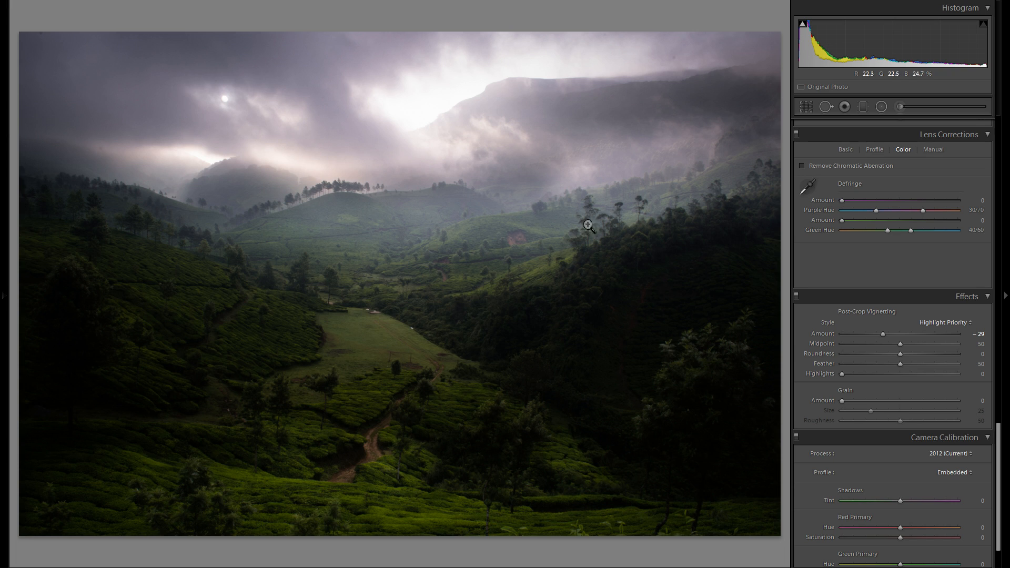
drag(899, 345, 878, 347)
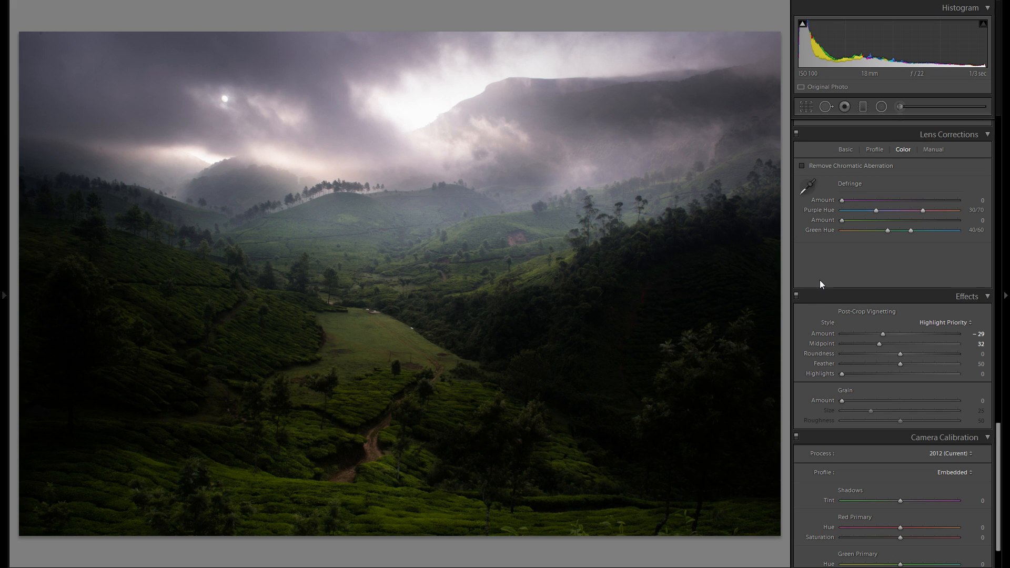
Compare the photo with and without the vignette by switching the effects off and on.
click(797, 297)
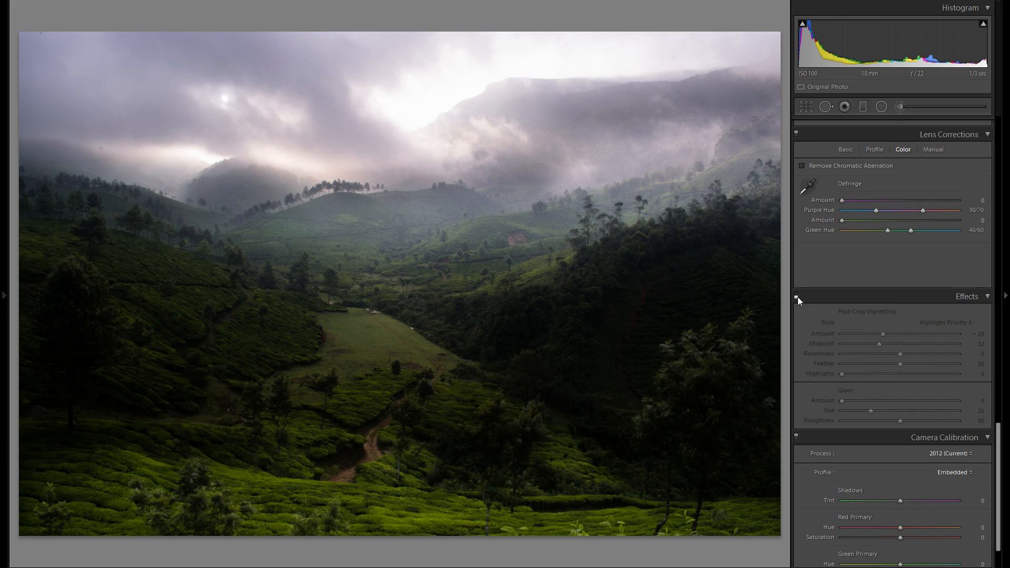
click(797, 297)
click(796, 296)
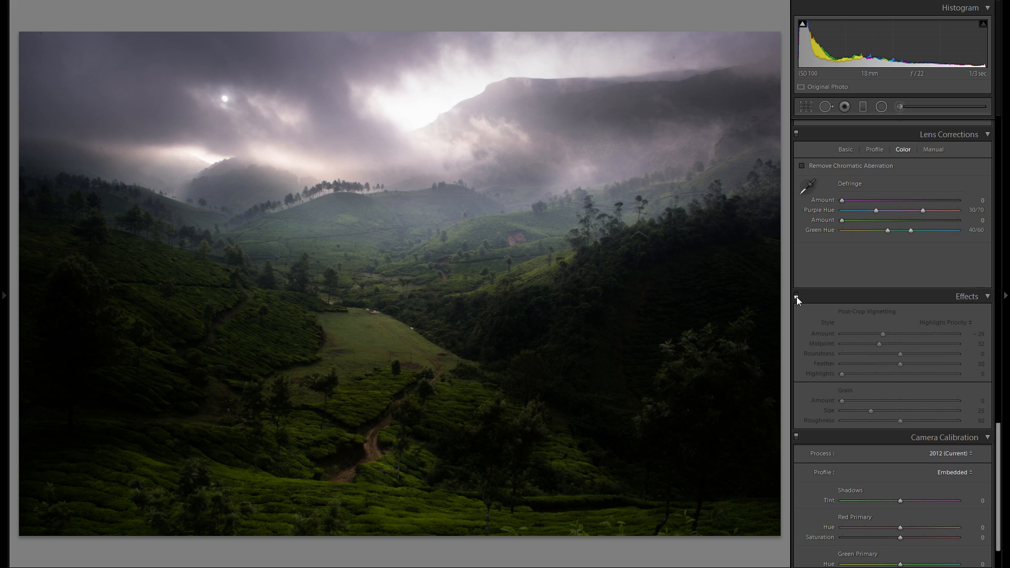
click(796, 297)
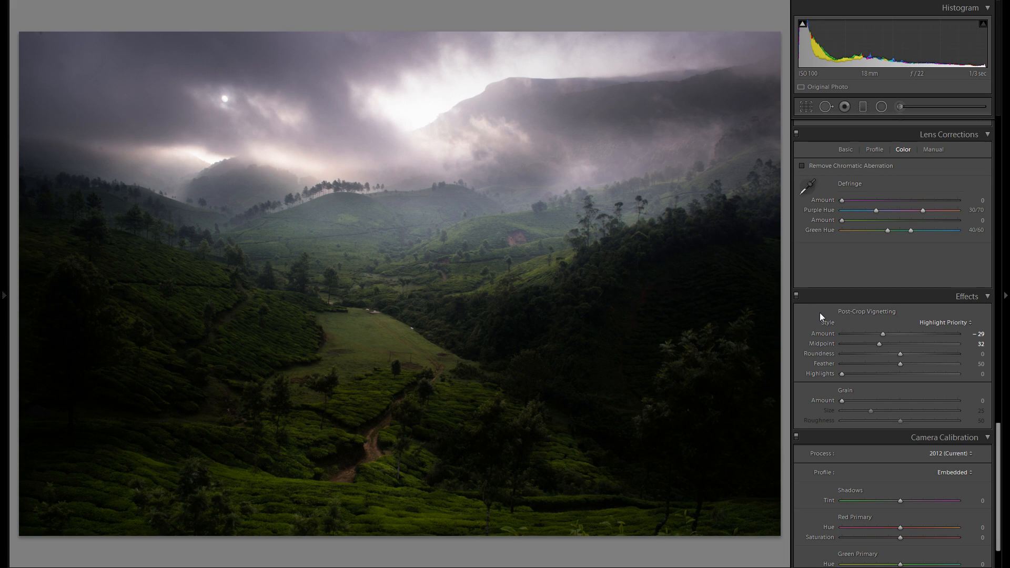
Try shifting the Red Primary hue in the camera calibration, and reset it.
scroll(810, 307, down, 2)
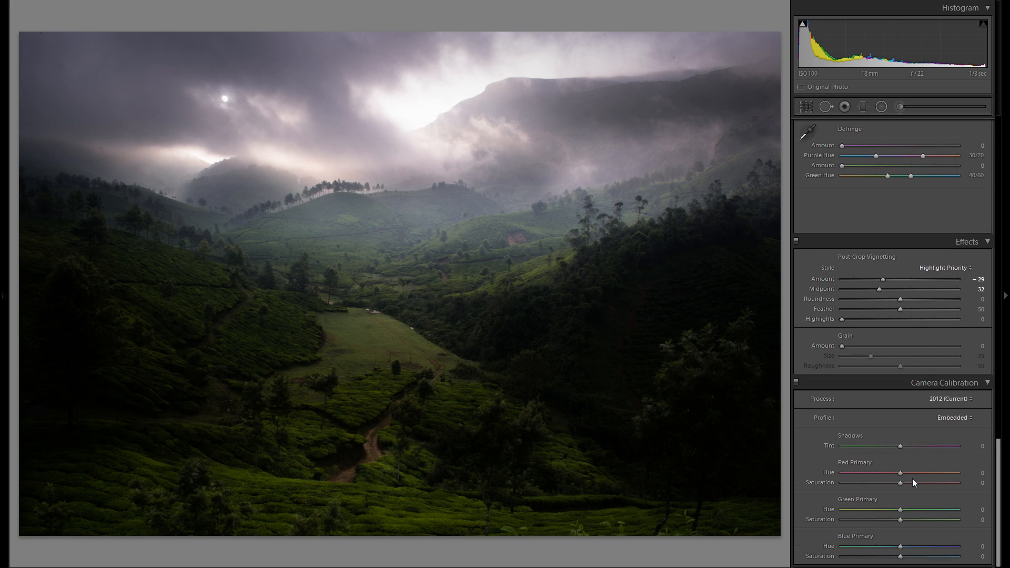
drag(889, 476, 867, 478)
drag(956, 473, 867, 482)
double_click(838, 474)
scroll(894, 487, up, 15)
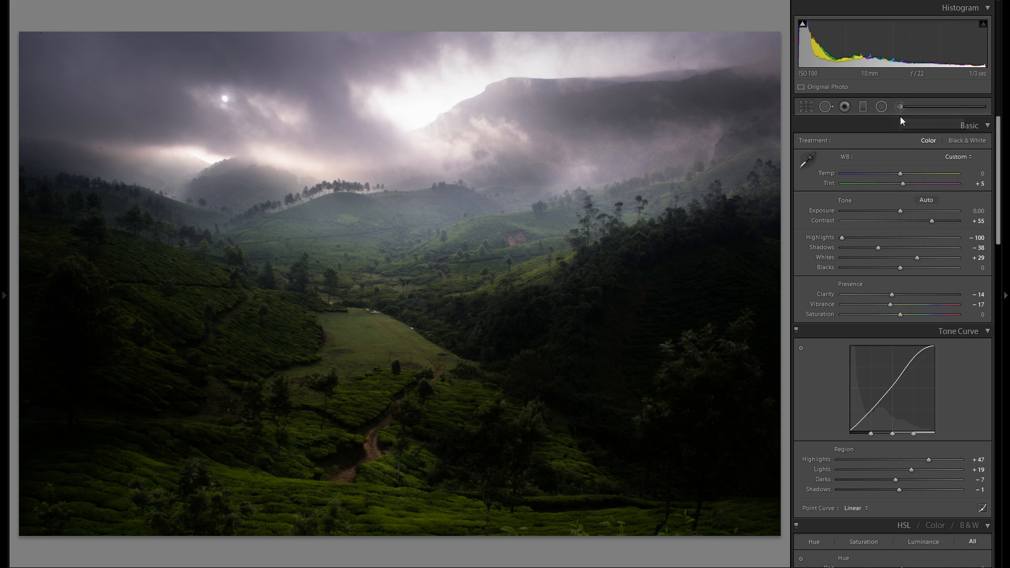
key(k)
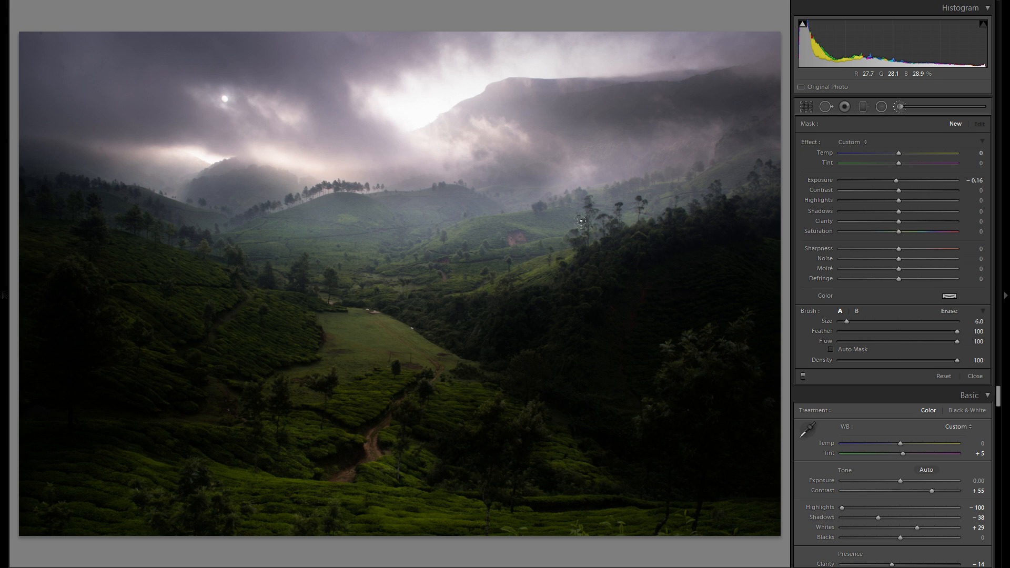
key(k)
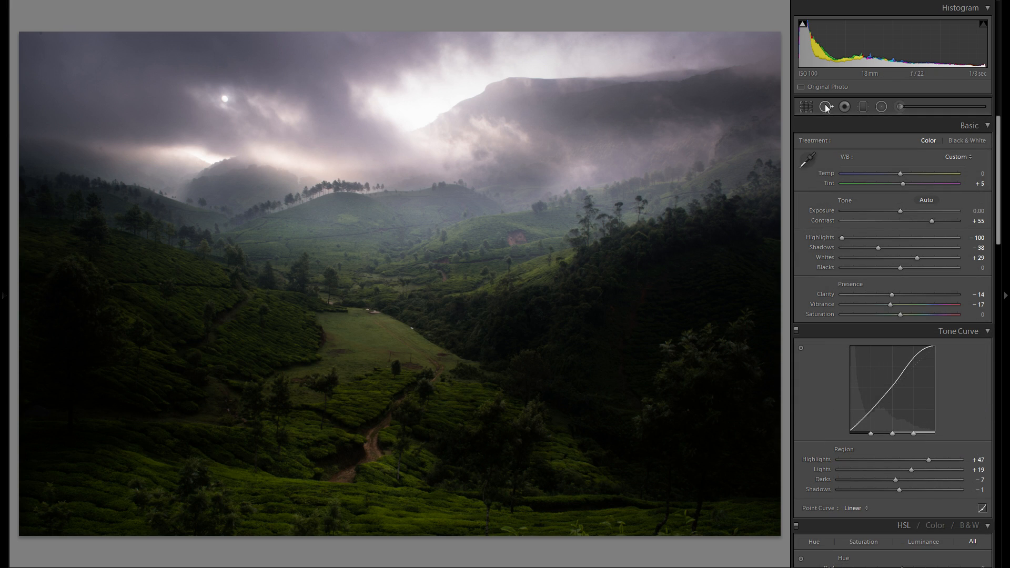
Darken the foreground tea fields with a slightly tilted graduated filter rising from the bottom, with Exposure at −1.25.
click(863, 108)
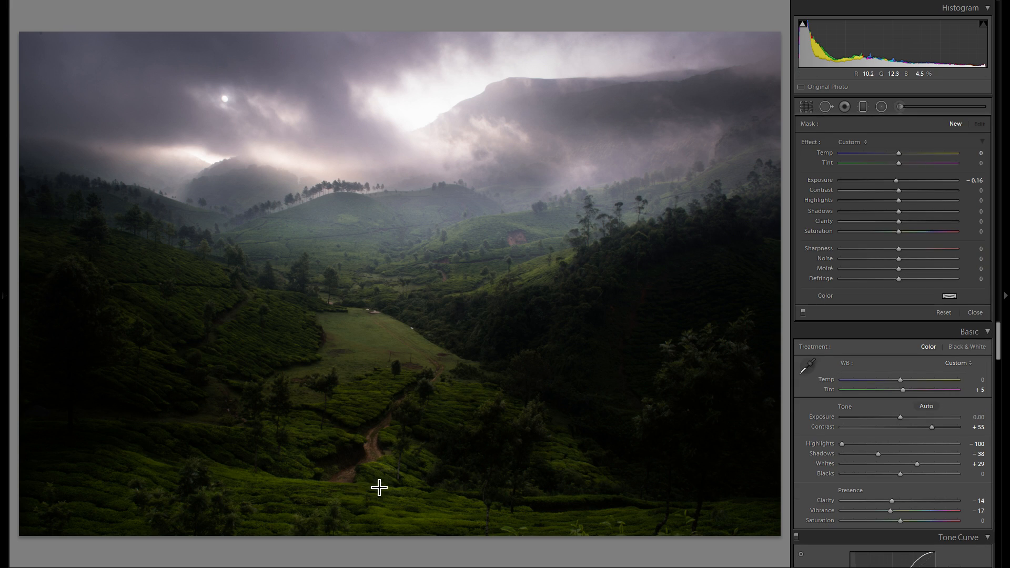
drag(380, 490, 396, 350)
drag(388, 419, 384, 451)
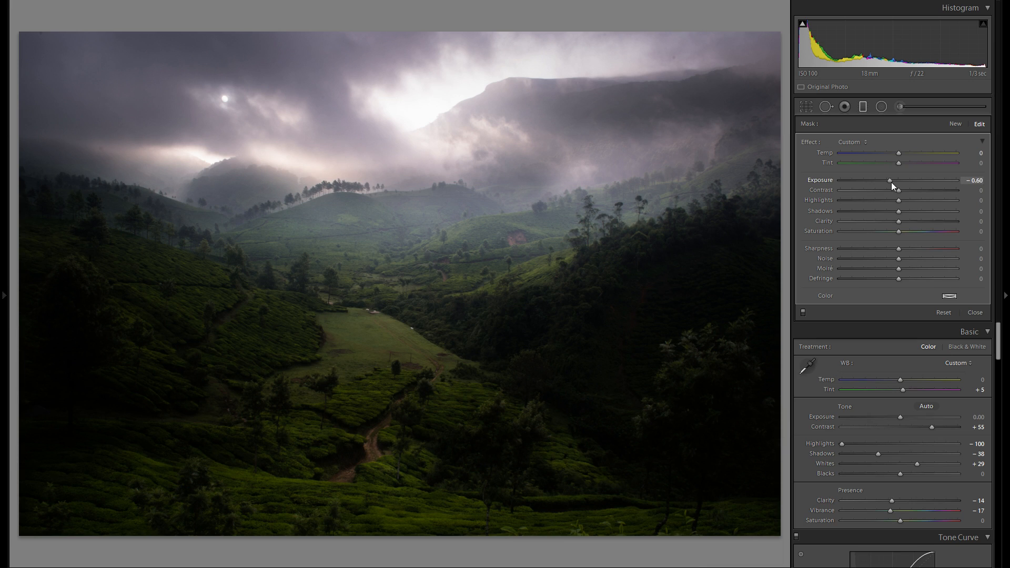
drag(891, 182, 886, 181)
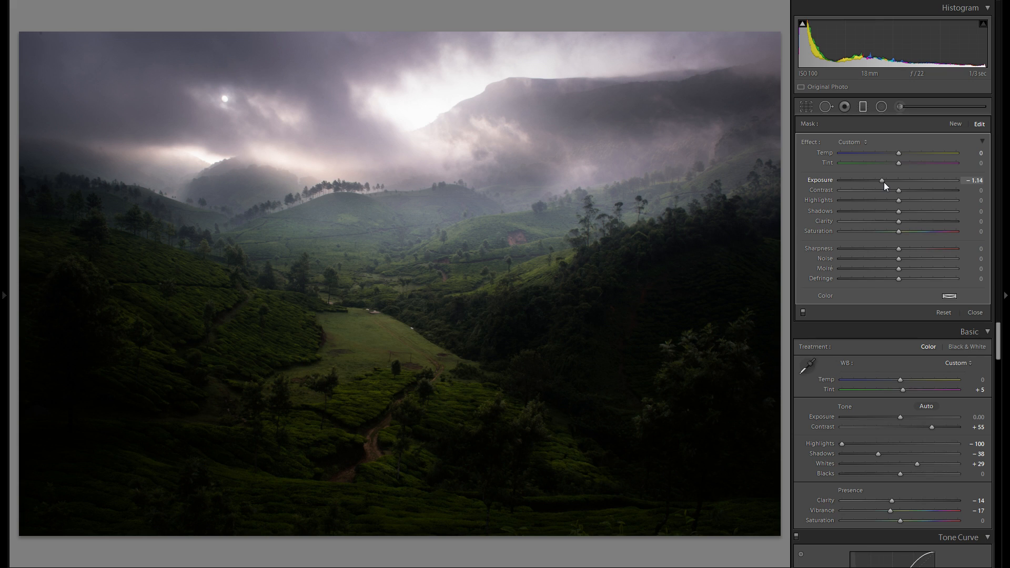
drag(882, 182, 880, 181)
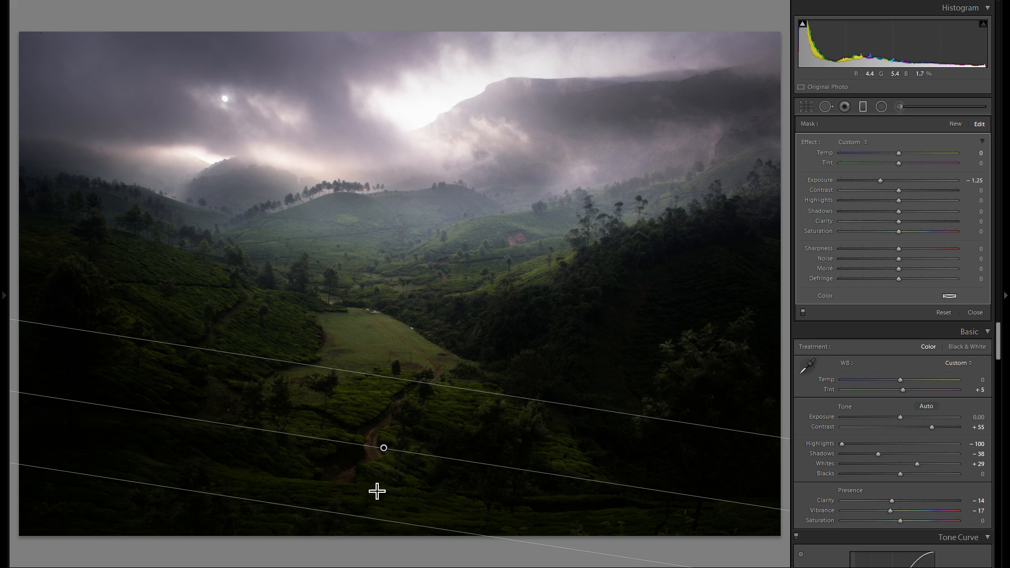
Darken the cloudy sky with a second, slightly tilted graduated filter descending from the photo's upper edge, with Exposure at −0.67.
click(955, 123)
drag(388, 42, 397, 128)
drag(896, 180, 889, 179)
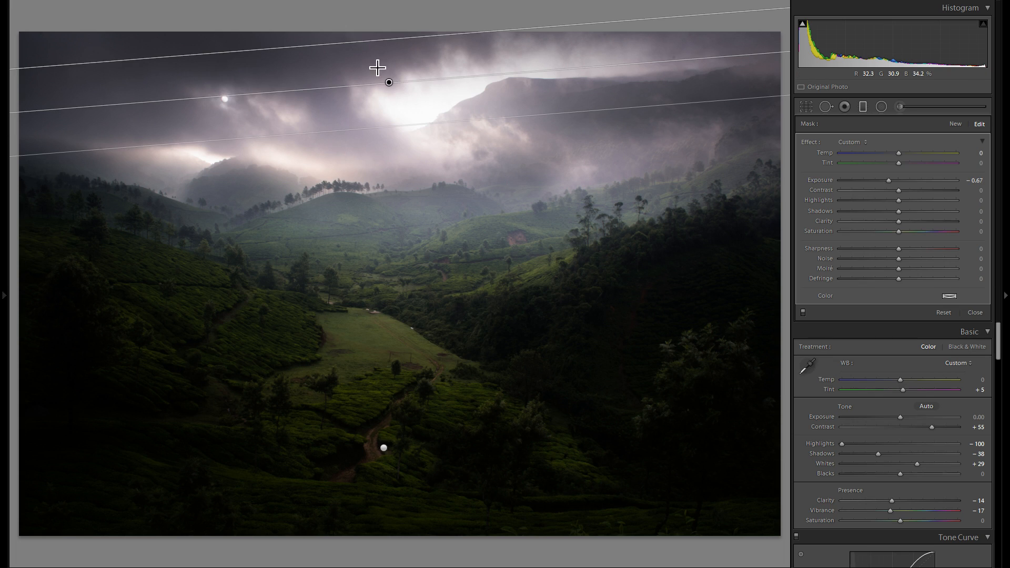
Compare the sky with and without its graduated filter by deleting the filter and undoing the deletion, twice.
right_click(392, 85)
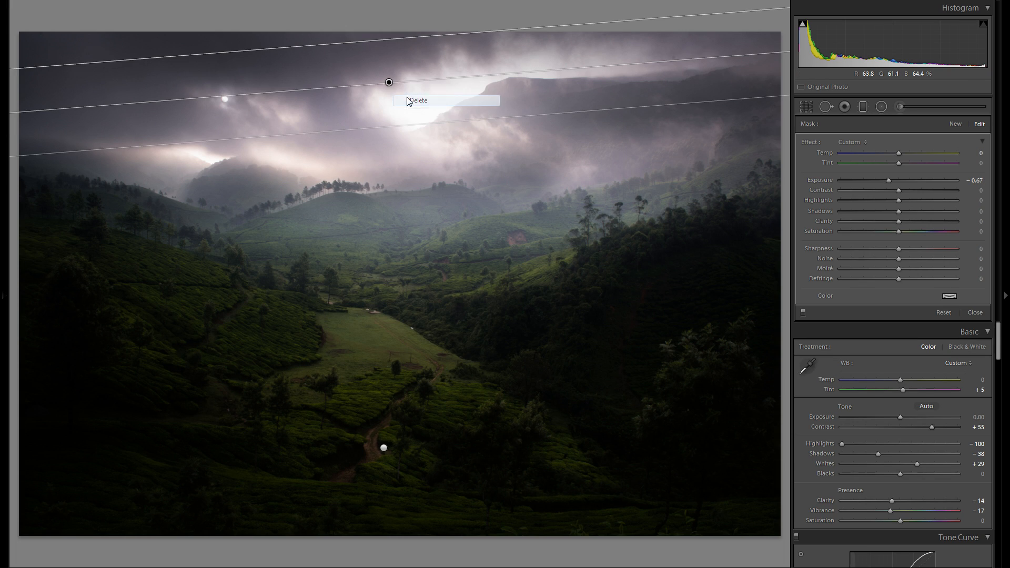
click(407, 99)
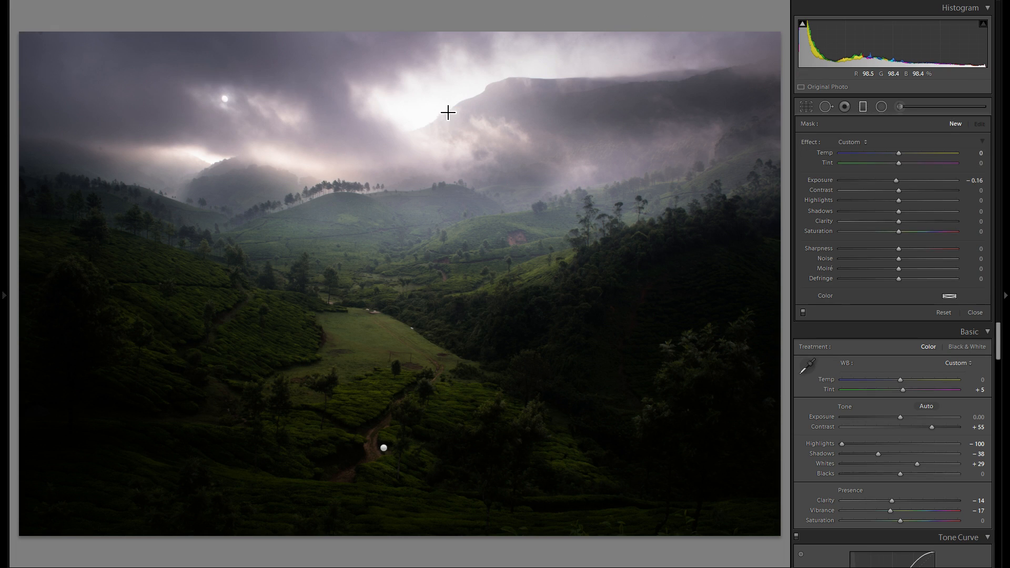
key(ctrl+z)
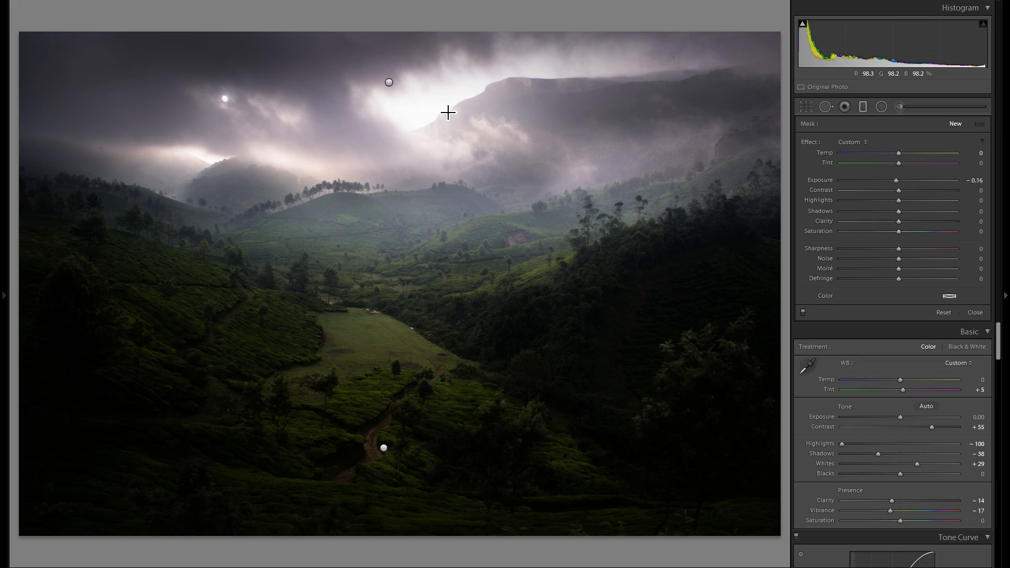
right_click(390, 82)
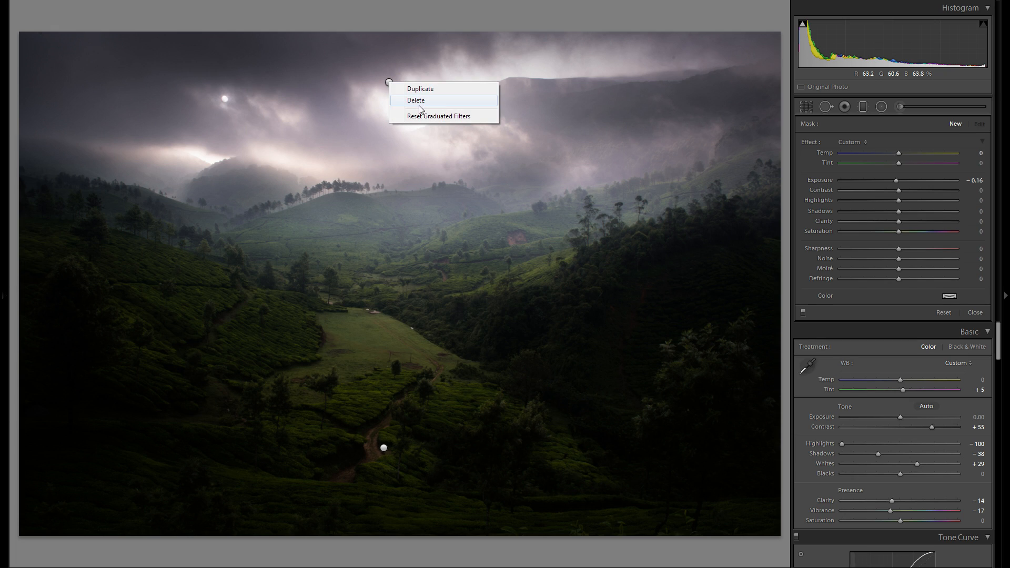
click(416, 100)
key(ctrl+z)
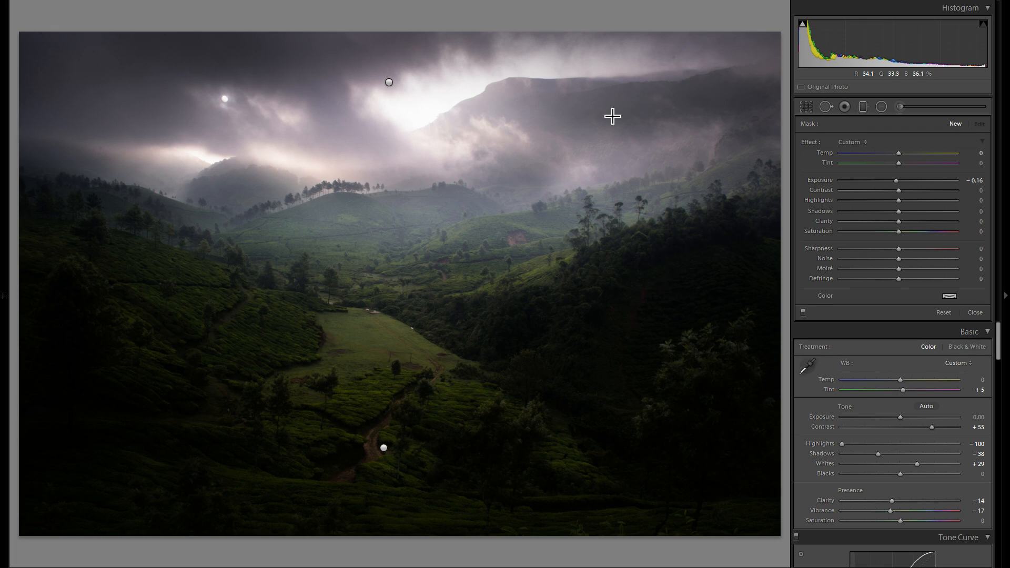
Compare the photo with all graduated filters switched off and on, and close the graduated filter tool.
click(802, 311)
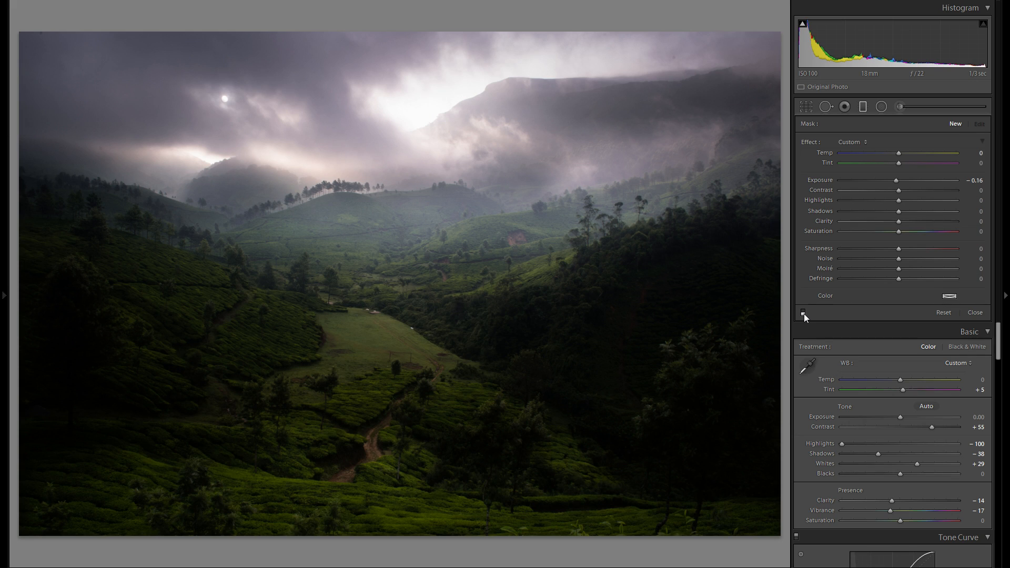
click(803, 314)
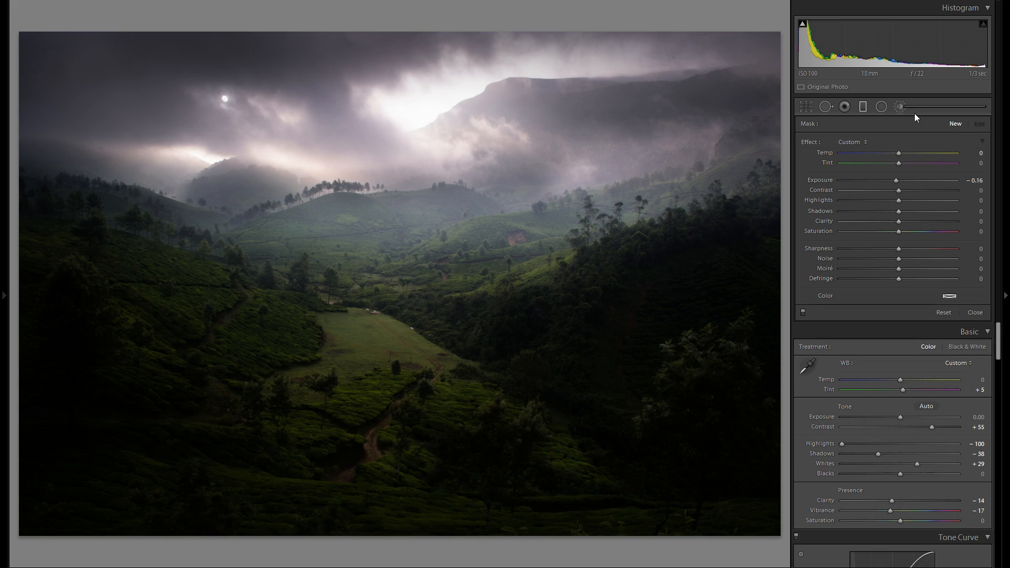
click(862, 107)
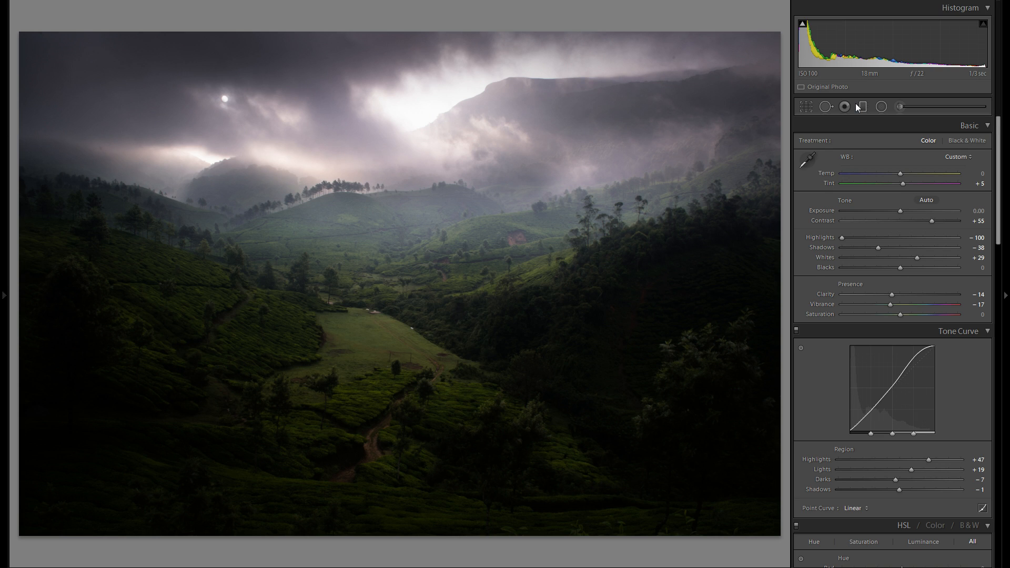
Remove the small bright sun disc in the sky with the Spot Removal tool in Heal mode at Size 75, zoomed in.
click(223, 79)
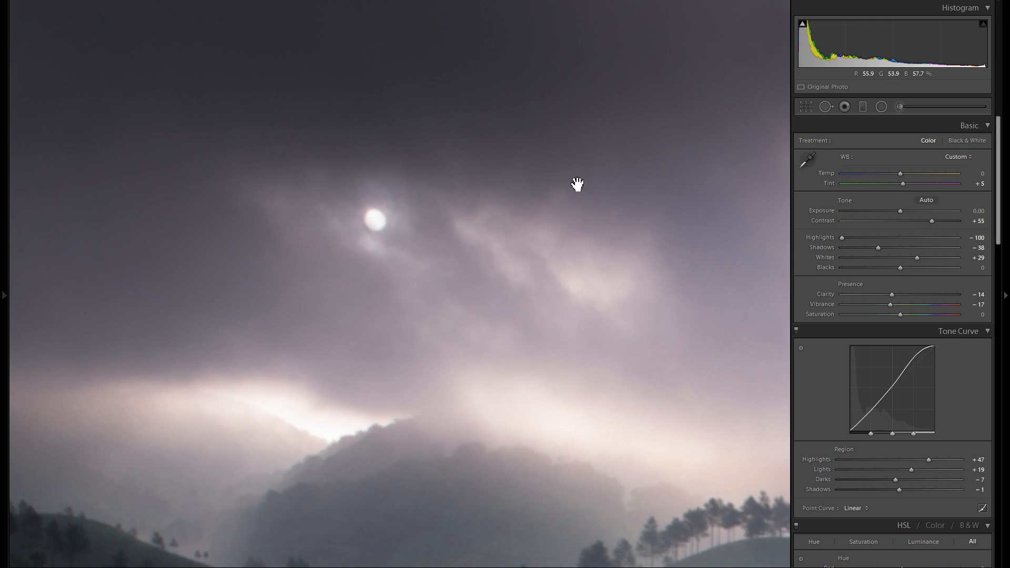
click(826, 108)
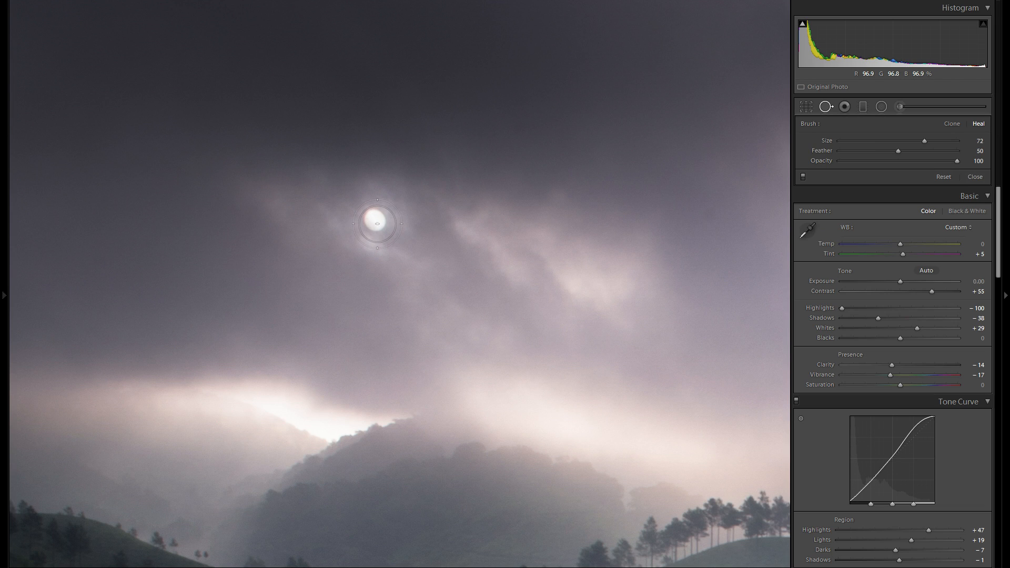
scroll(374, 218, up, 1)
key(space)
mouse_move(405, 226)
mouse_down()
mouse_move(581, 135)
mouse_move(547, 270)
mouse_move(487, 309)
mouse_up()
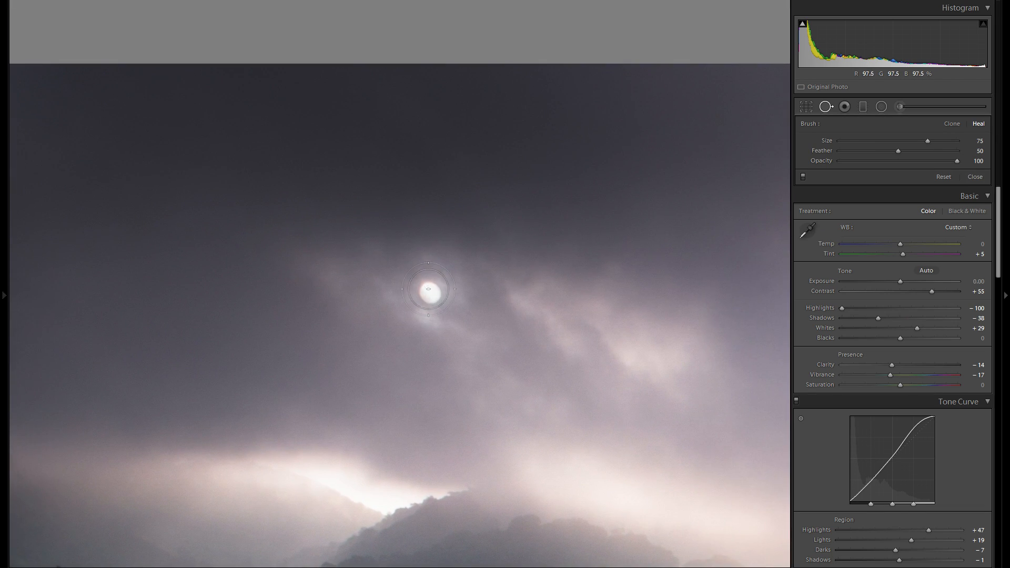
click(431, 291)
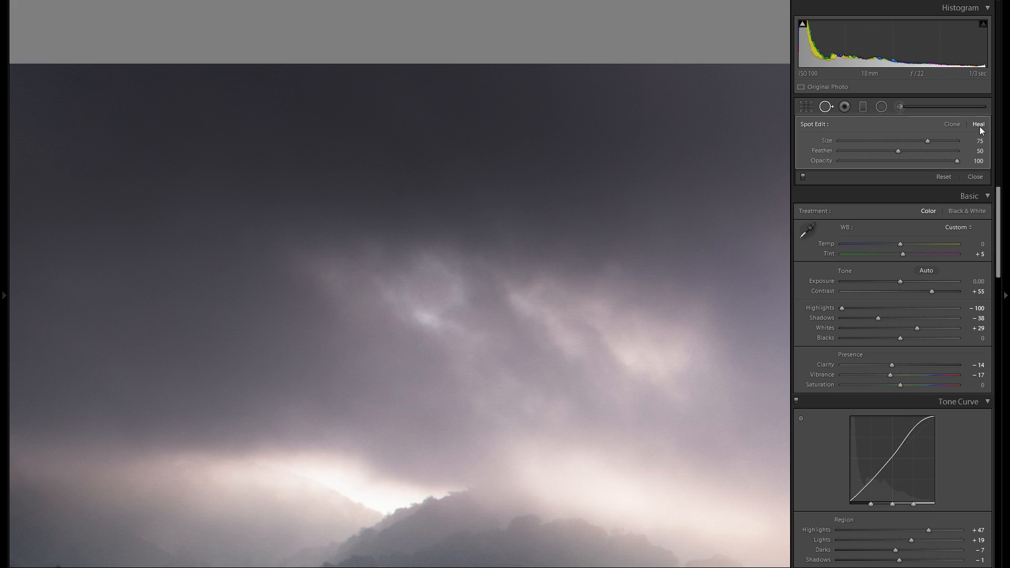
Choose new source areas for the healed sun spot in Heal mode, close Spot Removal, and return to the full photo view.
click(954, 126)
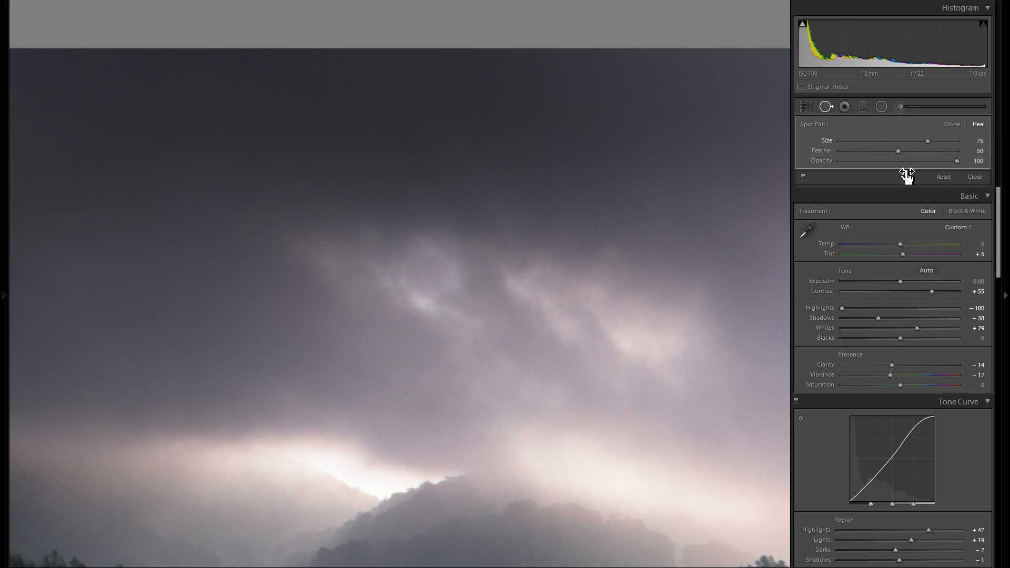
right_click(429, 284)
click(488, 319)
right_click(444, 286)
click(492, 318)
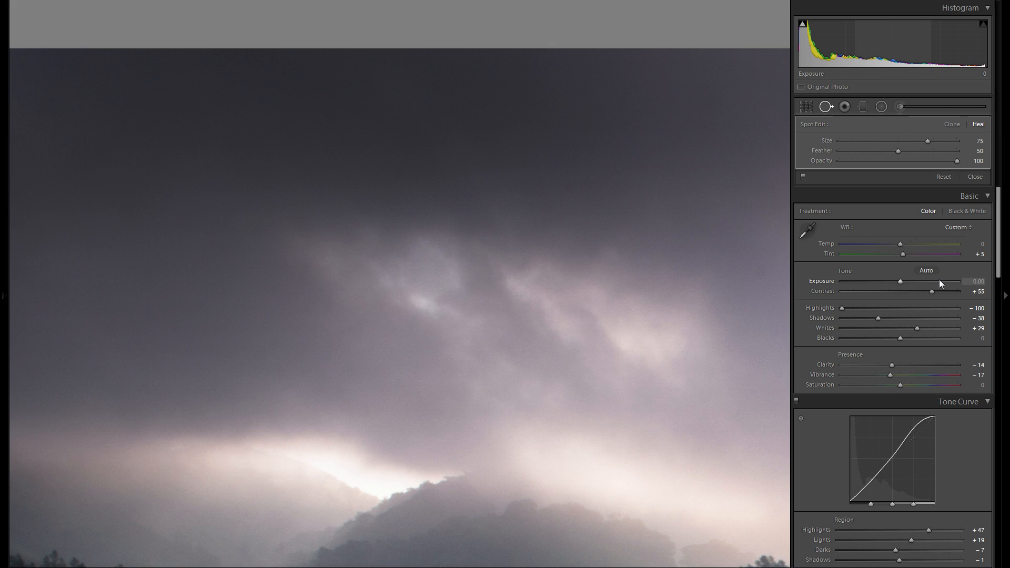
right_click(436, 276)
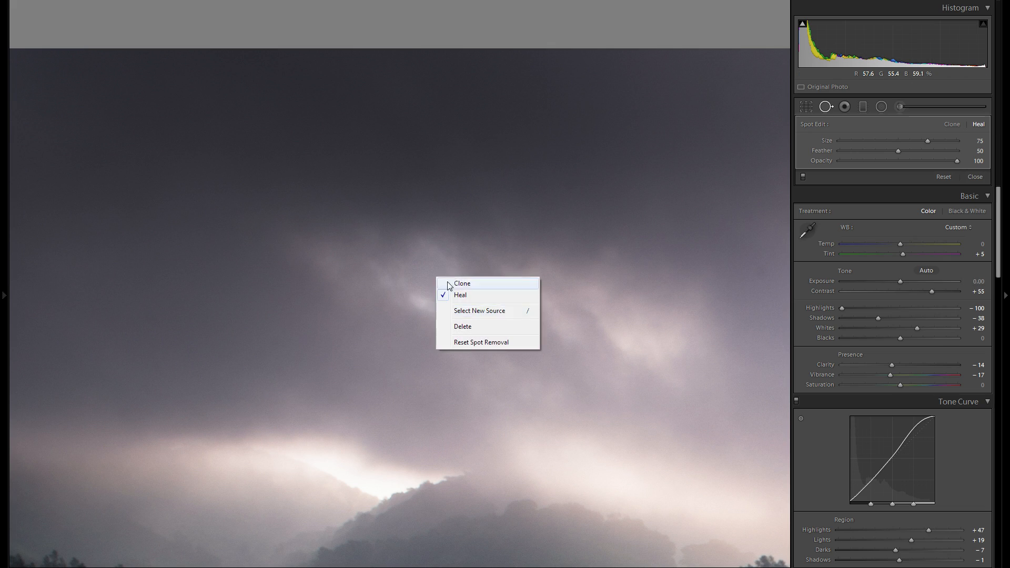
click(501, 314)
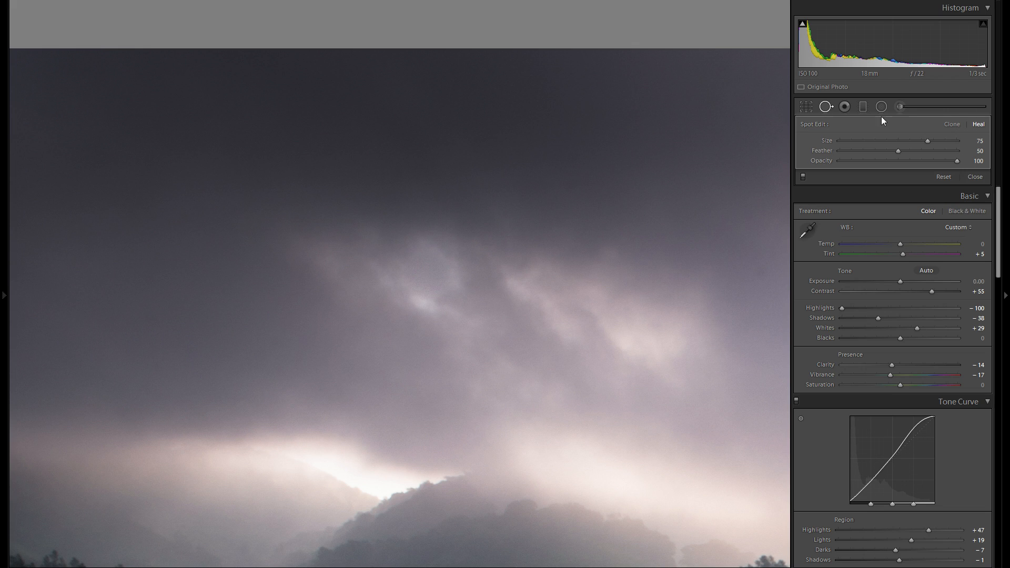
click(831, 109)
click(620, 210)
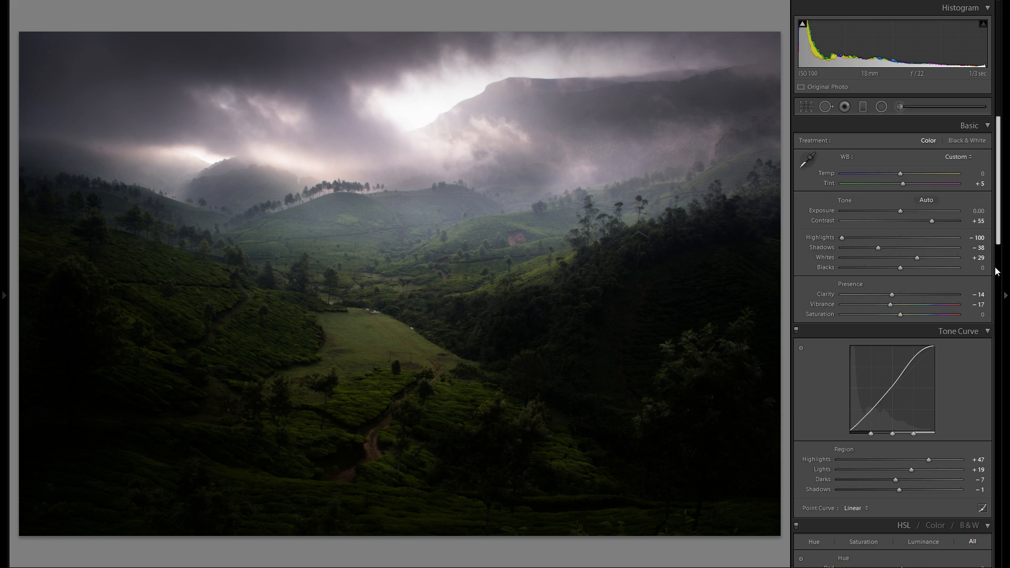
Brighten the sunlit hillside right of the valley with a tilted elliptical radial filter, inverted mask, Feather 100, Exposure 0.34.
scroll(993, 279, down, 8)
scroll(993, 306, up, 8)
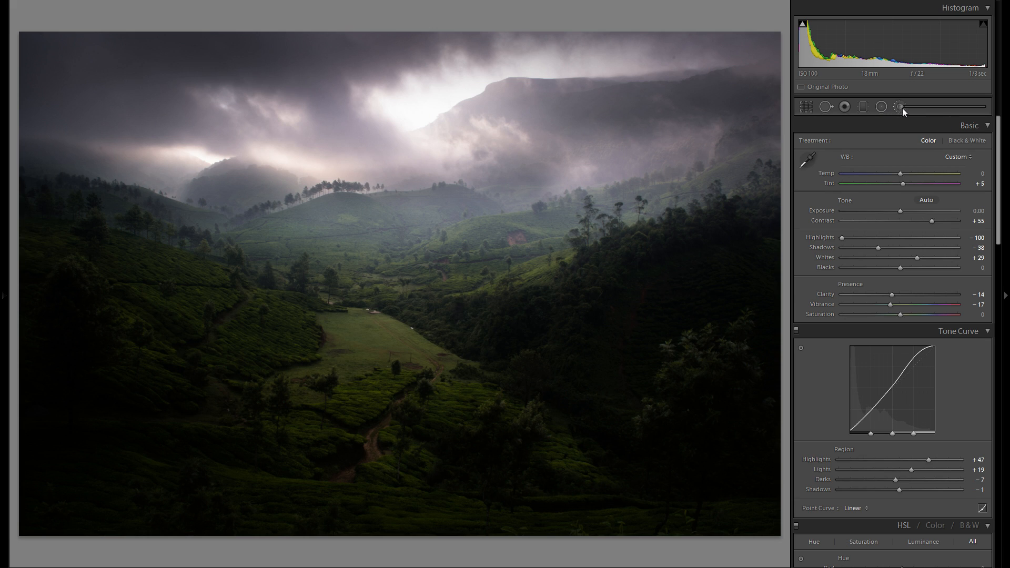
click(882, 106)
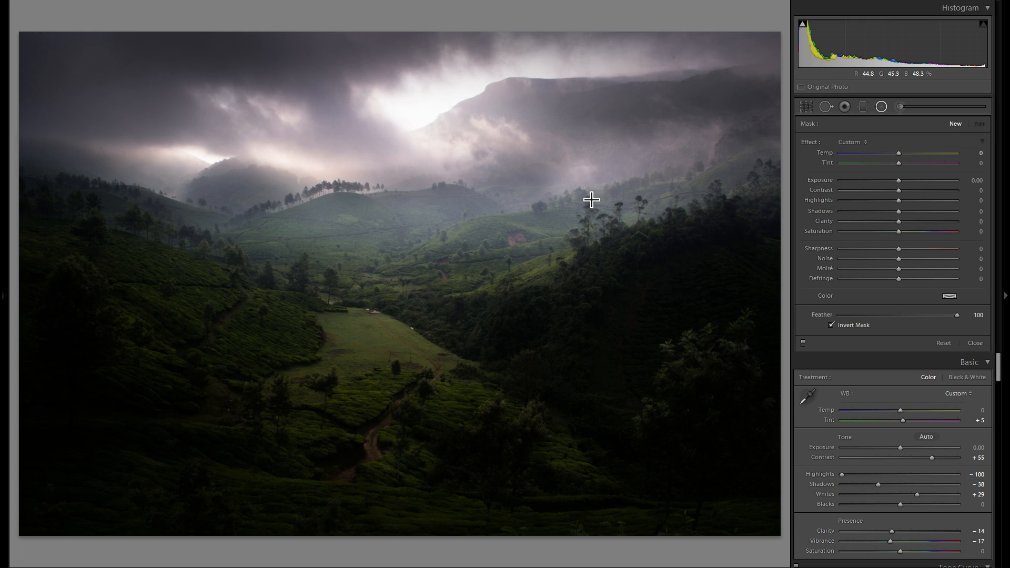
drag(898, 179, 904, 180)
drag(311, 353, 478, 398)
drag(330, 356, 558, 276)
drag(698, 266, 638, 266)
drag(604, 213, 577, 193)
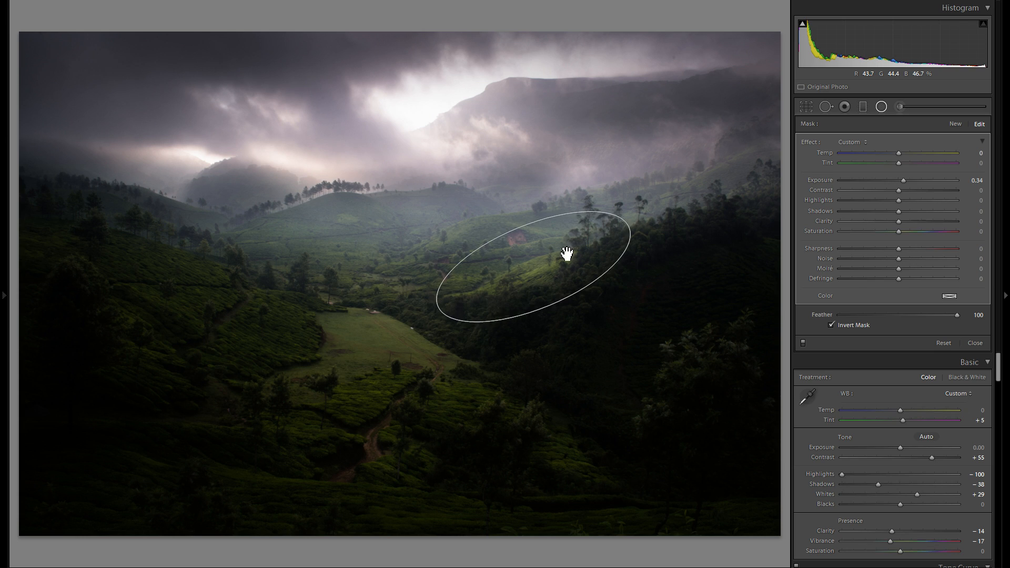
Tint the hillside radial filter a pale warm yellow with hue 46 and saturation 6%.
click(906, 182)
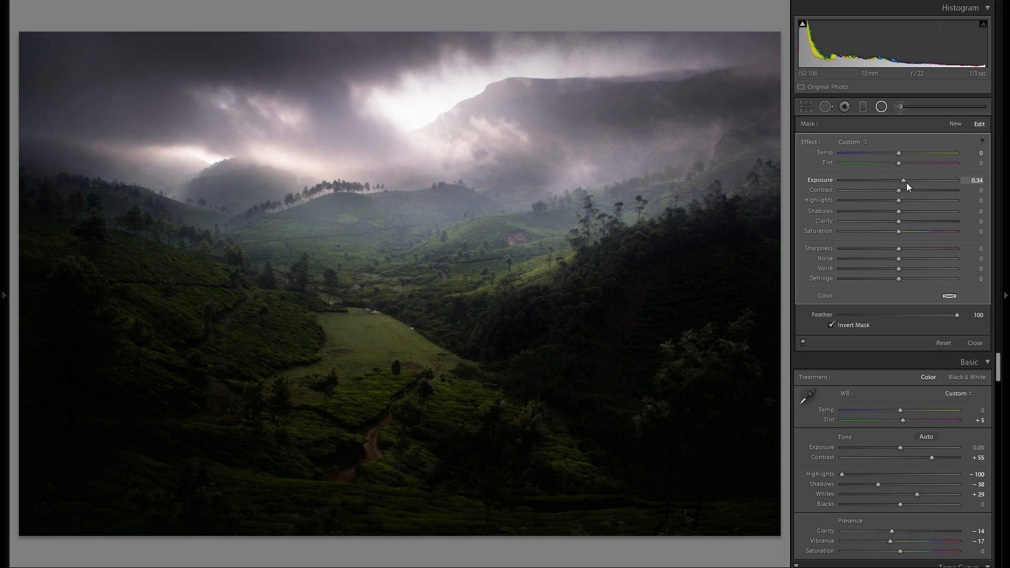
click(952, 297)
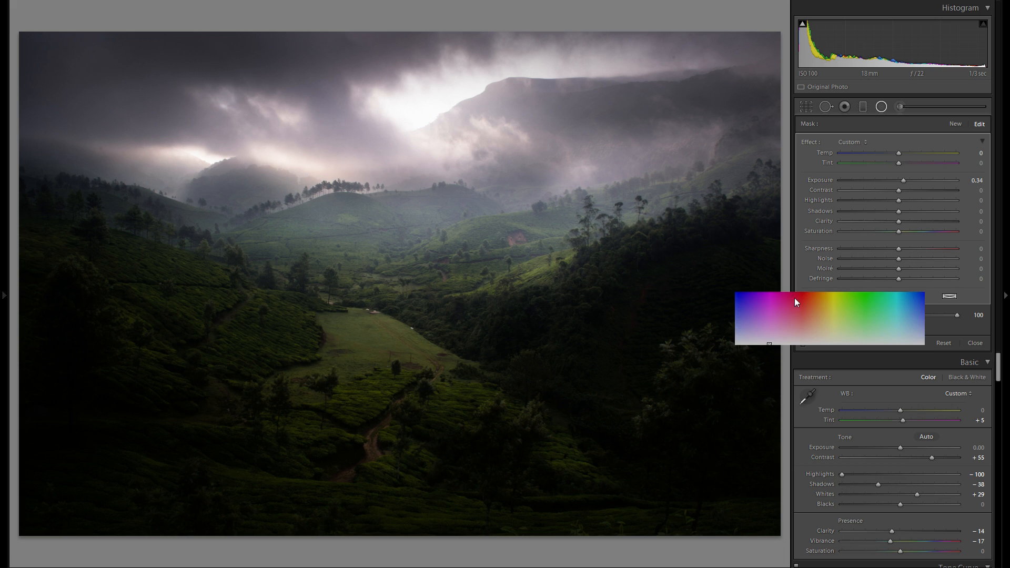
click(827, 324)
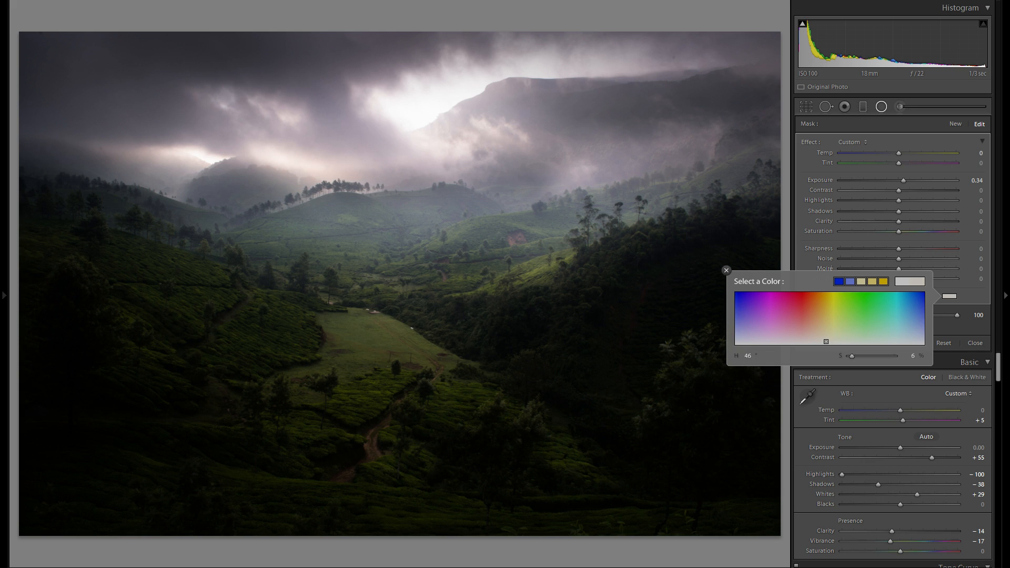
click(725, 270)
Duplicate the hillside radial filter and move the copy over the misty hills in the middle of the valley.
right_click(580, 254)
click(611, 262)
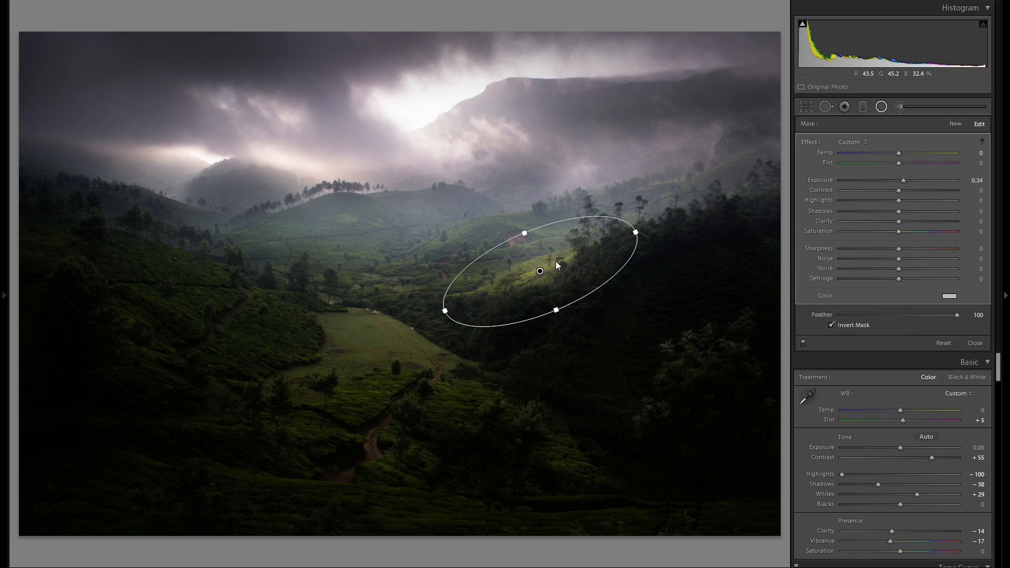
drag(556, 261, 562, 224)
Duplicate the mid-valley radial filter, and try the copy over the dark wooded slope on the right with Exposure at 1.43.
right_click(464, 239)
click(495, 247)
drag(471, 277, 408, 343)
drag(710, 268, 725, 288)
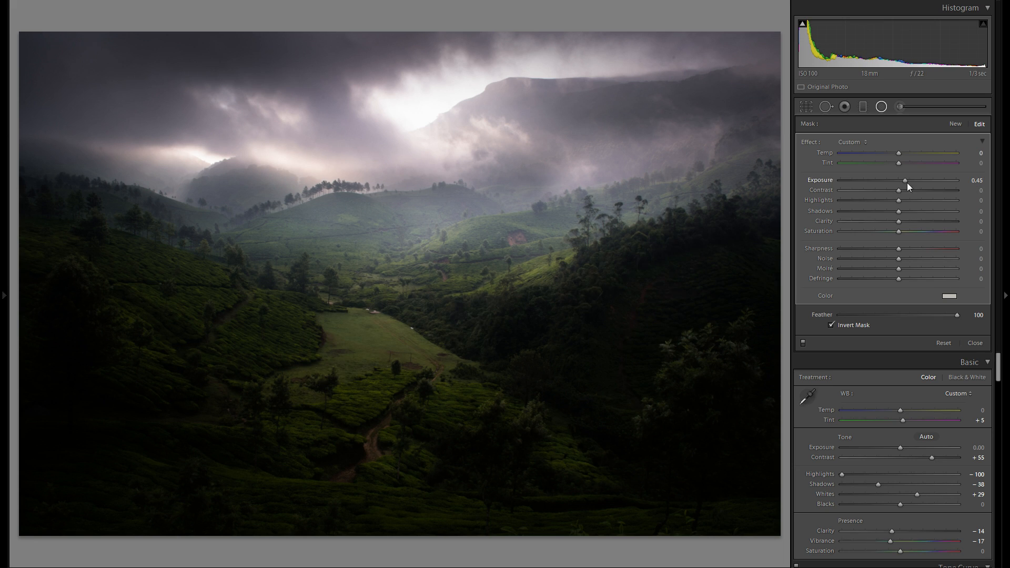
drag(916, 181, 920, 180)
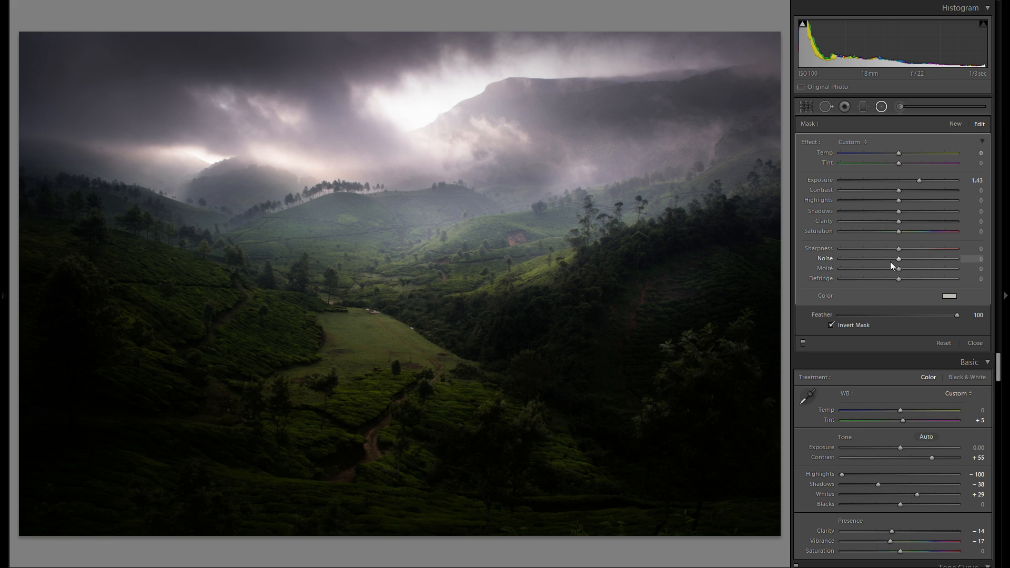
Move the dark-slope copy onto the tea slope left of the clearing, reshape it, and set its Exposure to 0.45.
drag(702, 288, 399, 373)
drag(913, 183, 902, 183)
drag(401, 334, 278, 293)
drag(354, 261, 267, 296)
drag(902, 181, 905, 182)
Duplicate the left-slope radial filter onto the higher slope at far left, and place another, wider copy over the mist below the mountain.
right_click(260, 299)
click(280, 301)
drag(270, 312, 250, 236)
drag(186, 259, 724, 144)
right_click(193, 252)
click(217, 260)
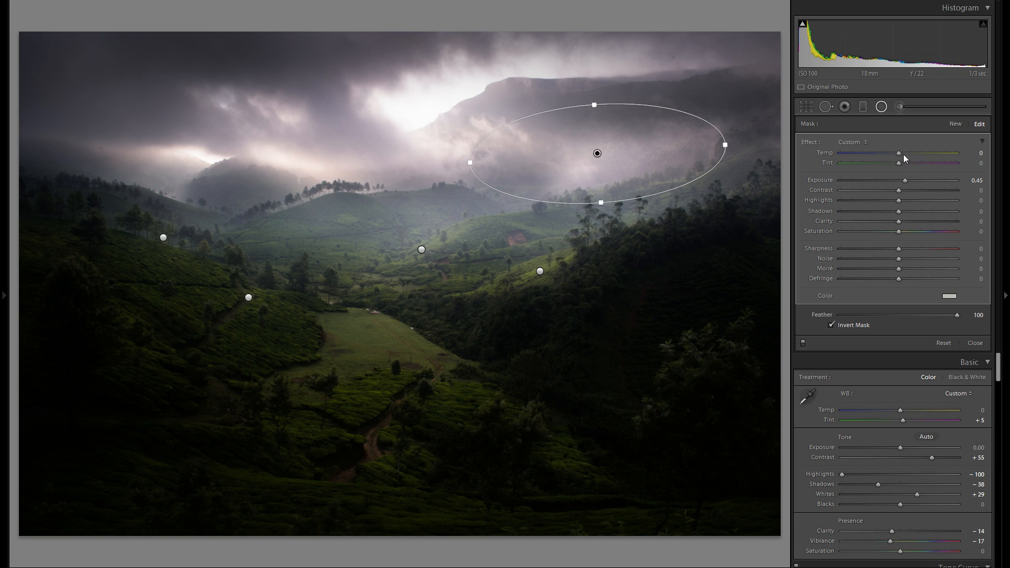
Duplicate the mist radial filter, move the copy over the grassy clearing, and stretch it into a long, tilted ellipse.
right_click(663, 140)
click(694, 146)
drag(632, 168, 442, 410)
drag(528, 365, 447, 269)
drag(446, 318, 385, 284)
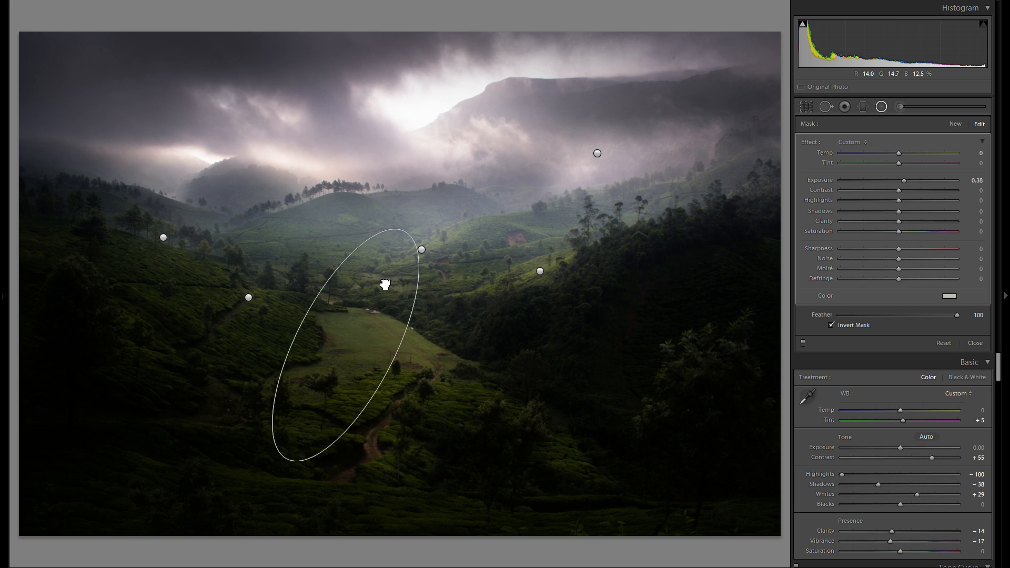
drag(405, 232, 419, 202)
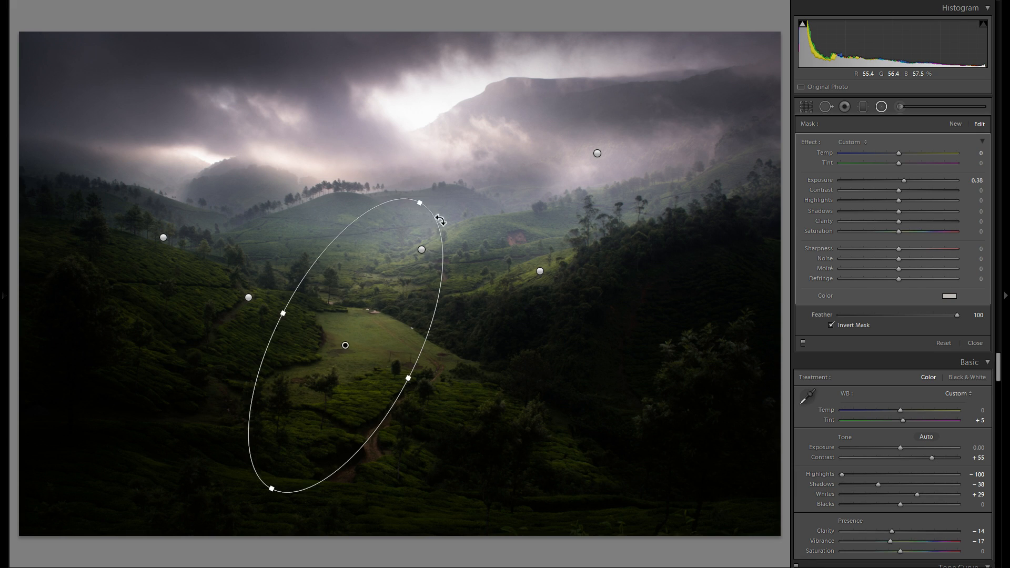
Rotate the clearing's ellipse upright, centre it on the clearing and path, and set its Exposure to 0.45.
drag(437, 219, 370, 188)
drag(381, 271, 401, 269)
drag(380, 348, 387, 361)
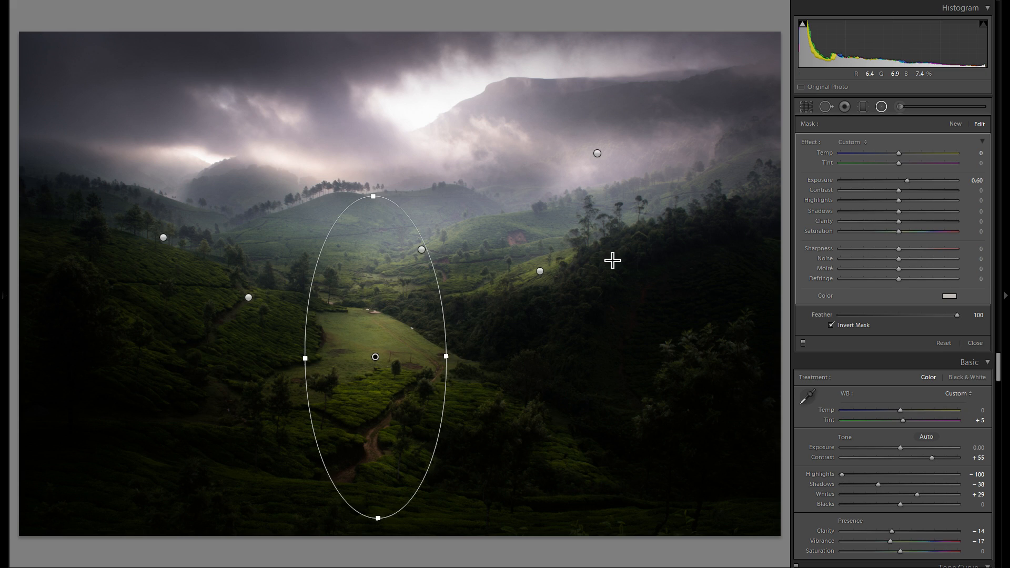
drag(913, 189, 905, 185)
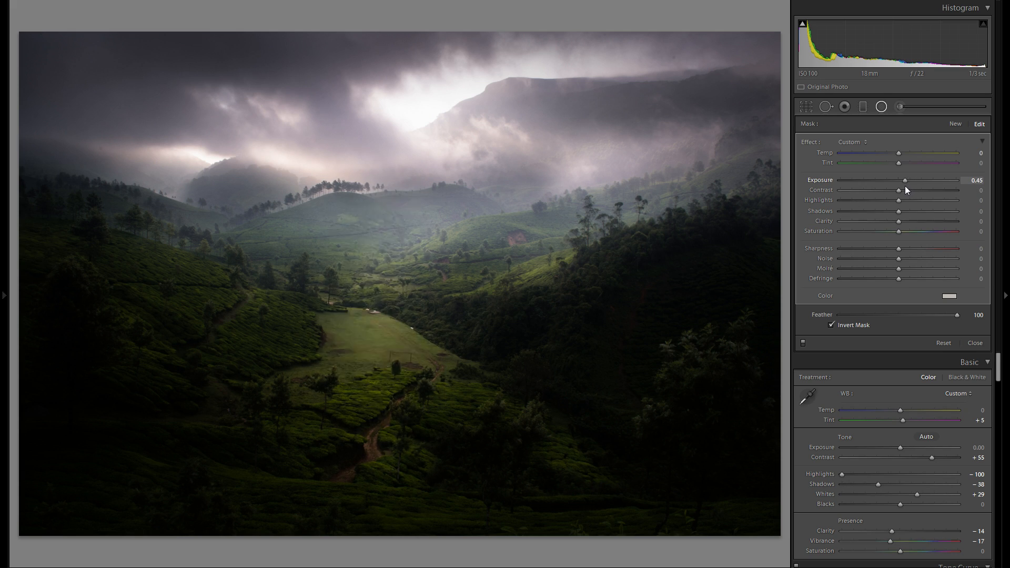
Duplicate the clearing's radial filter, move the copy over the dark trees right of the path, and flatten it into a wide ellipse.
right_click(397, 347)
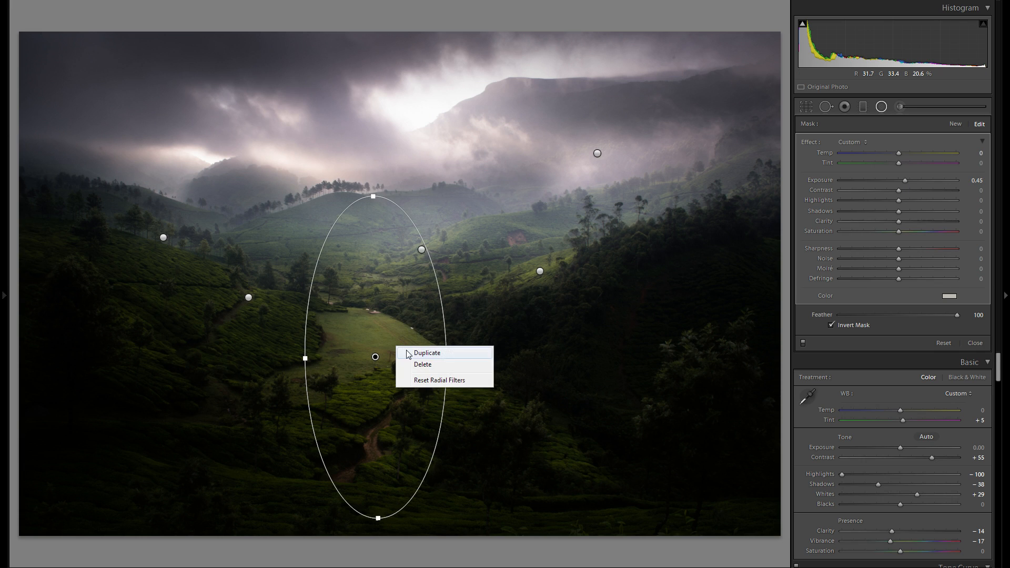
click(411, 353)
drag(439, 356, 588, 361)
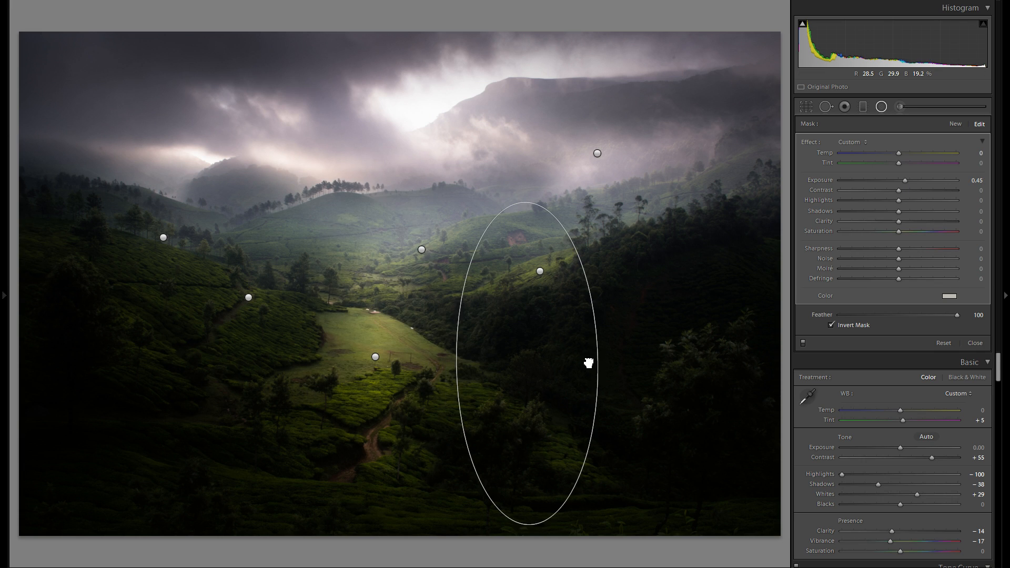
drag(533, 279, 526, 291)
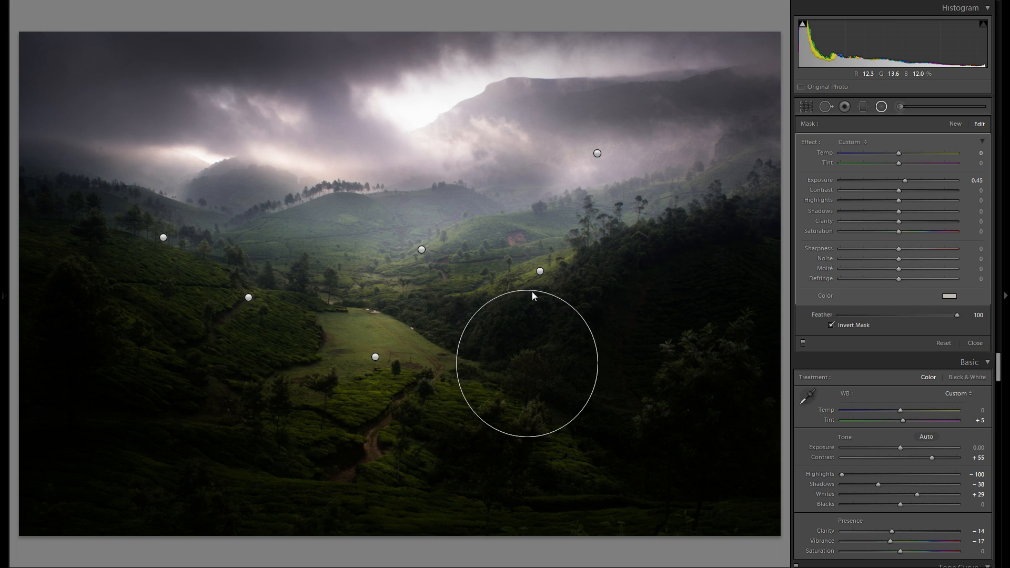
drag(526, 387, 514, 450)
drag(508, 350, 507, 388)
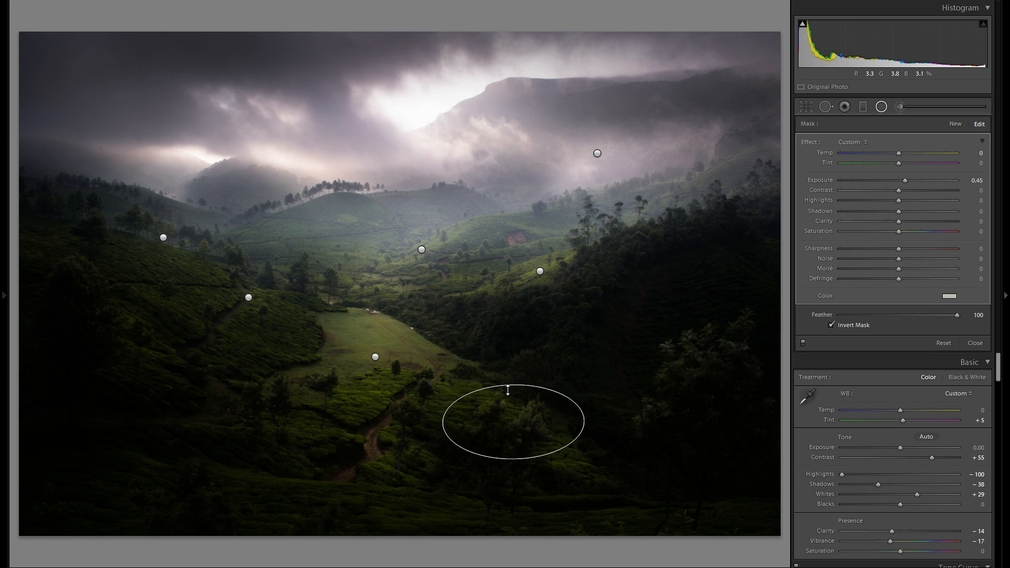
Duplicate the flattened radial filter onto the tea bushes left of the path and onto the wooded ridge at far right.
right_click(518, 398)
click(536, 403)
drag(541, 410, 299, 381)
right_click(671, 217)
click(699, 227)
Place further copies on the left tea slope and over the grassy clearing, and set the clearing copy's Exposure to 0.31.
right_click(204, 302)
click(224, 299)
right_click(299, 379)
click(316, 382)
drag(316, 382, 415, 355)
drag(909, 180, 907, 181)
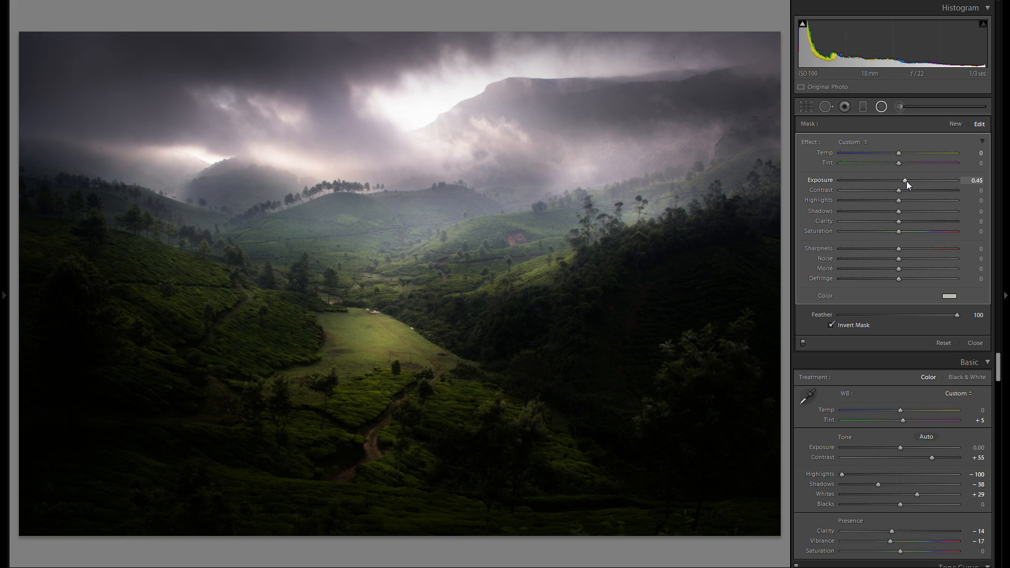
Compare the image with and without the radial filters.
click(803, 343)
click(804, 343)
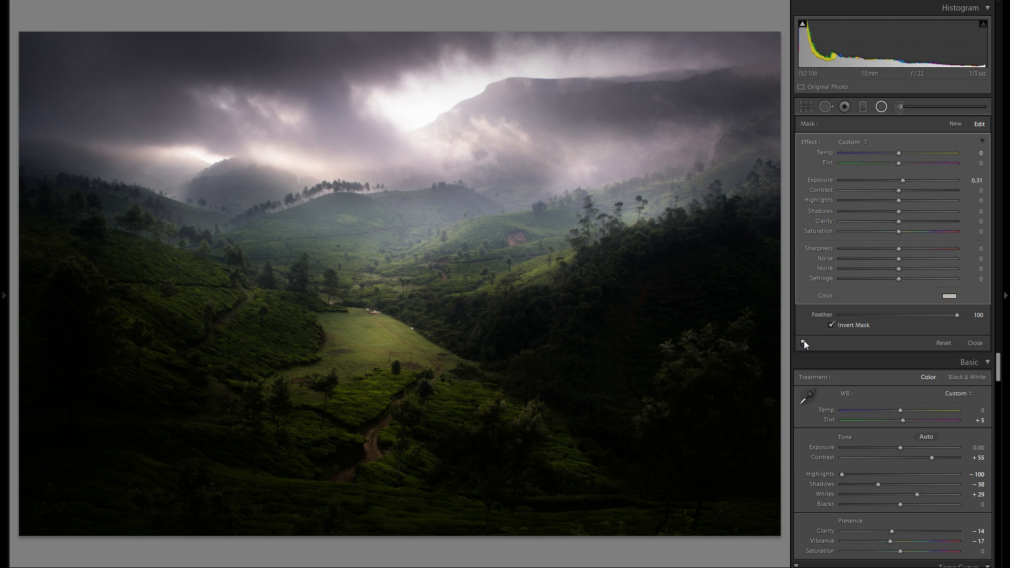
click(803, 343)
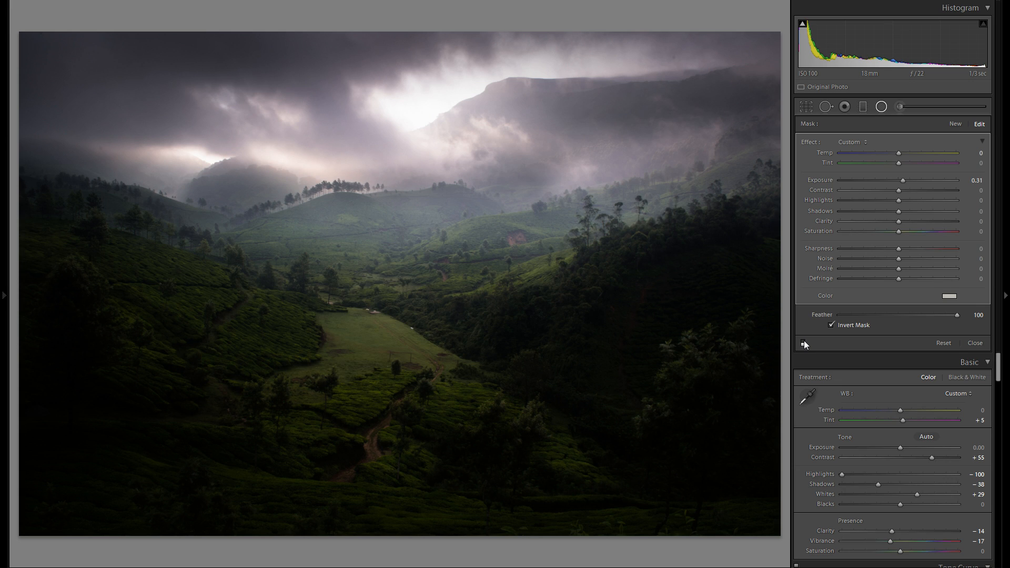
click(804, 342)
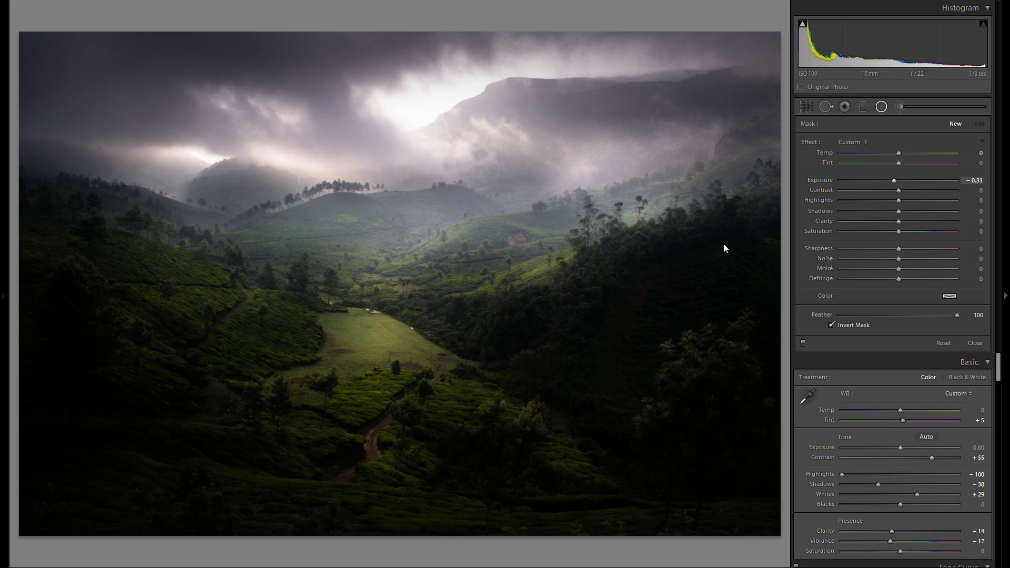
Draw a new darkening radial filter, tilt it along the slope right of the valley centre, and set its Exposure to -0.45.
drag(422, 315, 531, 350)
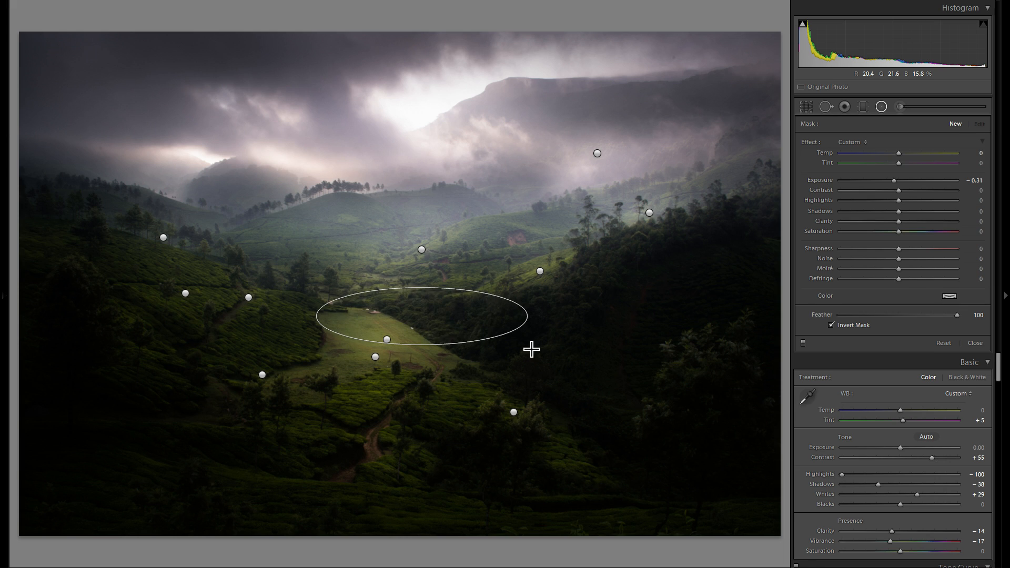
drag(504, 297, 494, 270)
drag(453, 302, 560, 368)
click(423, 249)
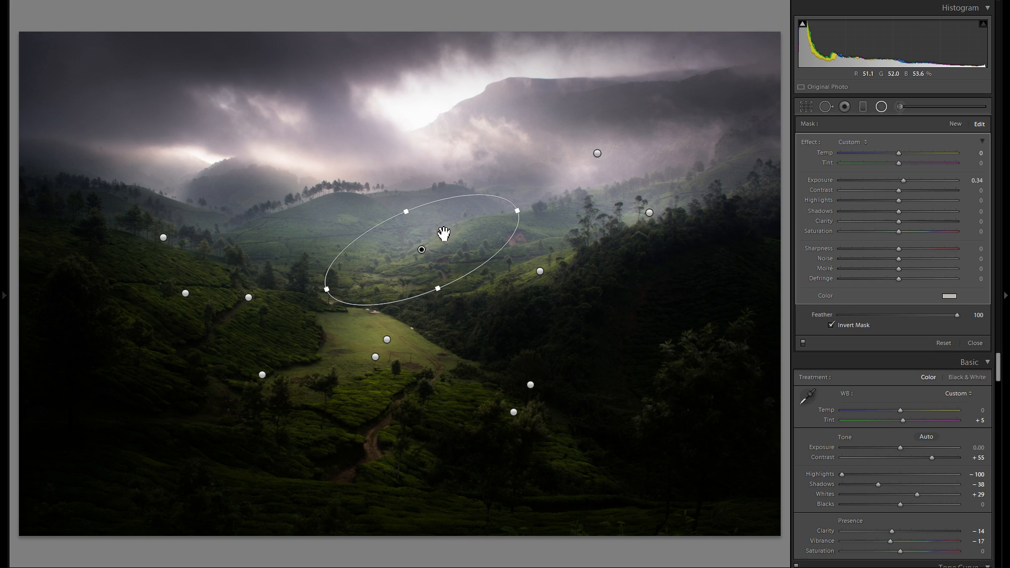
drag(532, 386, 501, 260)
drag(896, 184, 894, 183)
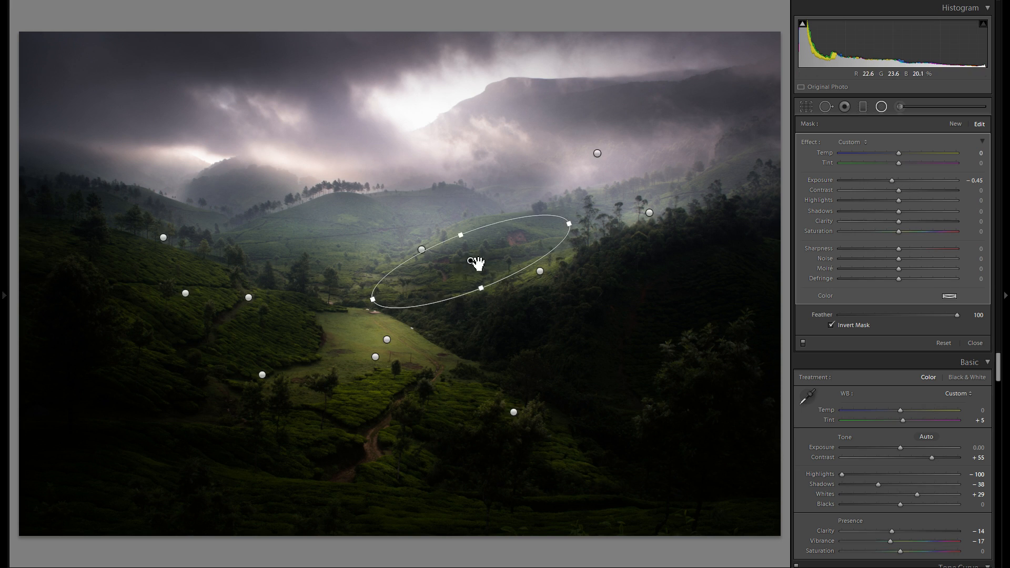
Duplicate the darkening radial filter onto the tea slope directly left of the clearing and adjust the placement for the higher left slope.
right_click(517, 257)
click(542, 262)
drag(470, 260, 306, 324)
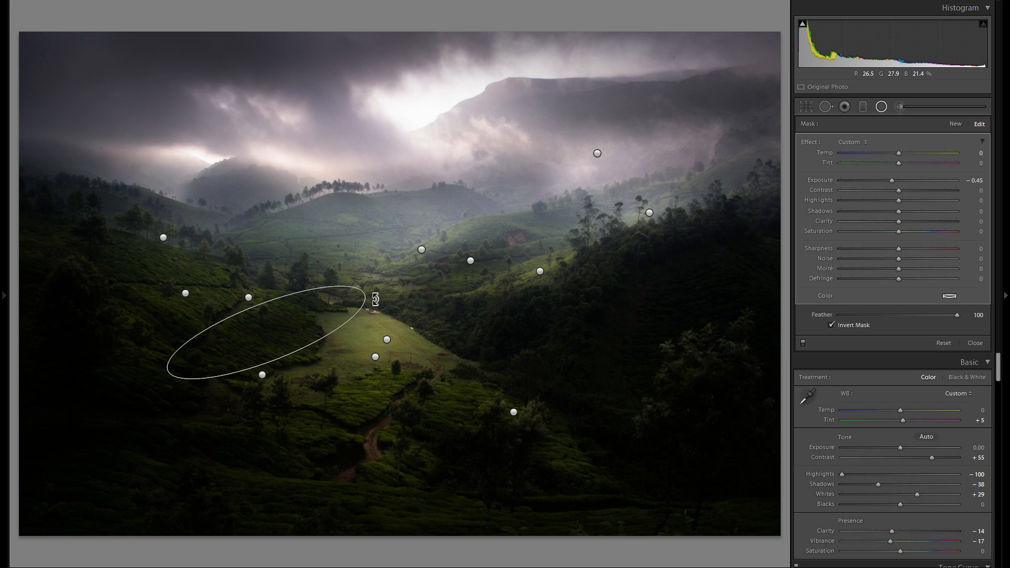
drag(352, 302, 261, 211)
Duplicate the darkening radial filter onto the trees left of the valley and across the two distant hills behind the clearing.
right_click(171, 270)
click(195, 280)
right_click(288, 234)
click(293, 240)
drag(440, 211, 382, 277)
right_click(463, 210)
click(468, 216)
Place darkening copies on the dark slope at the clearing's right edge and on the bushes below the clearing beside the path.
right_click(359, 217)
click(363, 222)
drag(594, 329, 457, 323)
right_click(458, 322)
click(482, 331)
drag(476, 428, 464, 411)
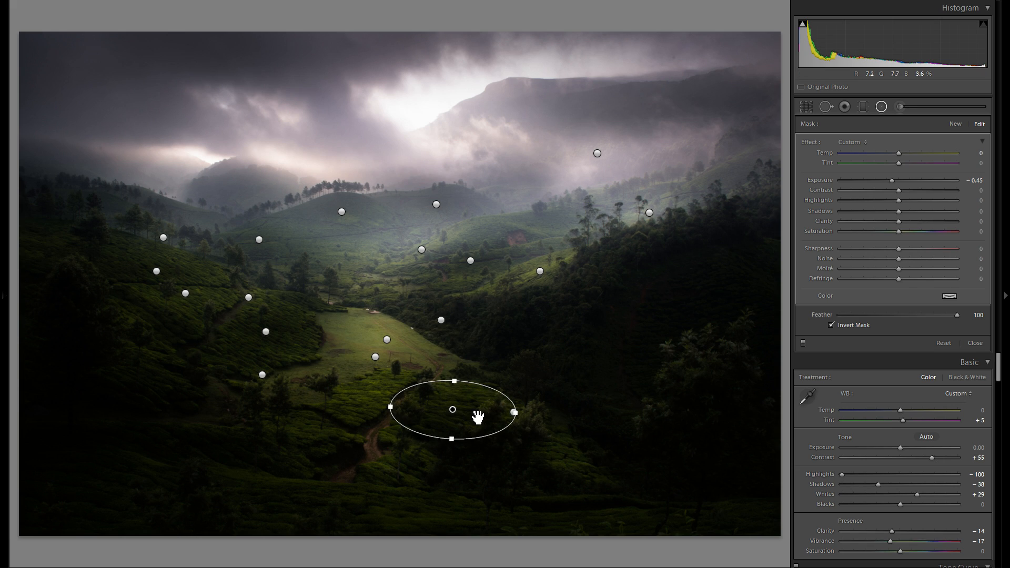
Duplicate the darkening radial filter onto the mountain at upper right and stretch it into a wide ellipse covering the mountainside.
right_click(466, 418)
click(500, 425)
drag(617, 133, 780, 135)
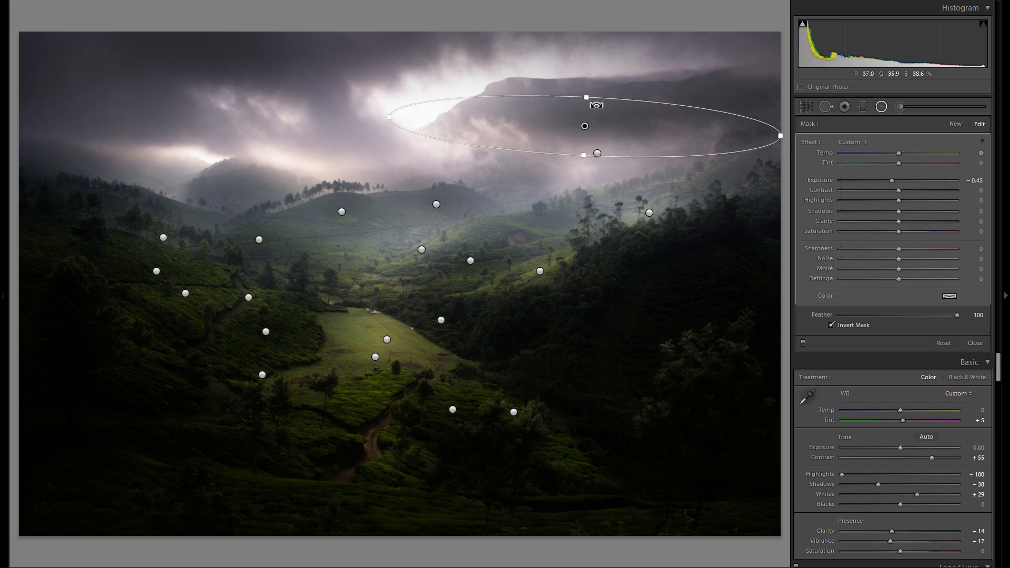
drag(586, 98, 586, 94)
drag(632, 138, 719, 127)
drag(674, 82, 673, 78)
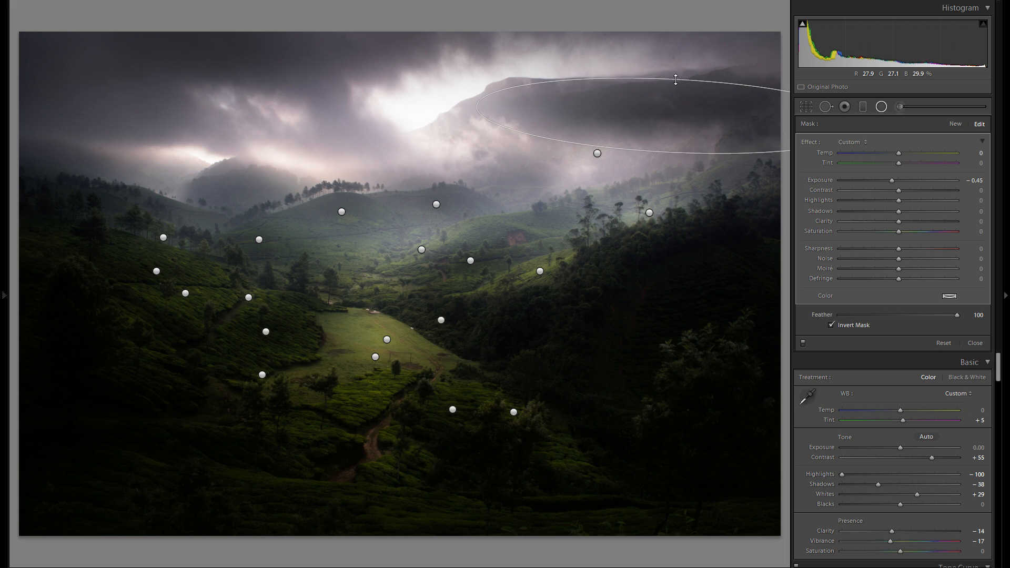
Check the image with and without the radial filters, and set the small clearing filter's Exposure to 0.05.
click(803, 343)
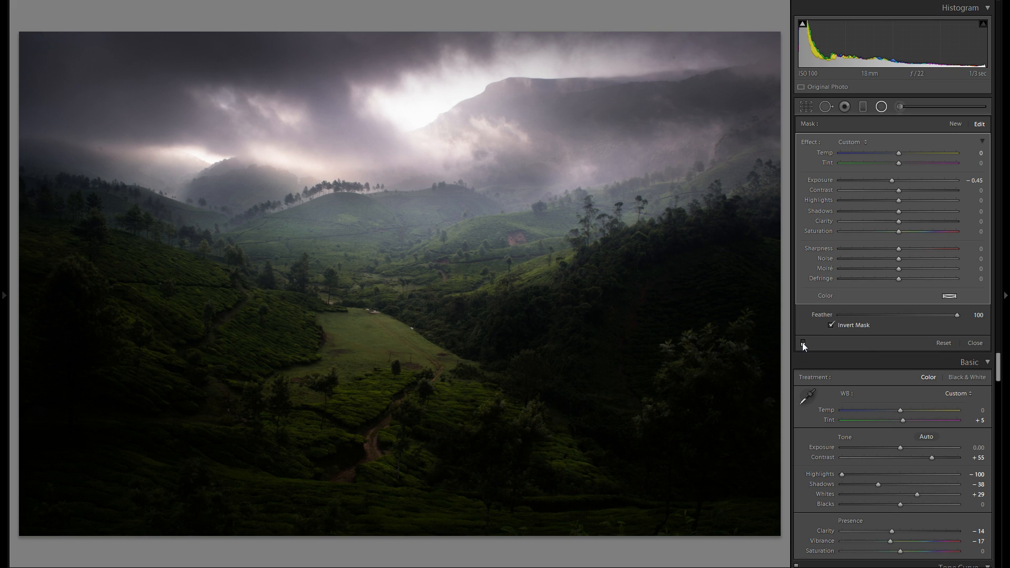
click(803, 343)
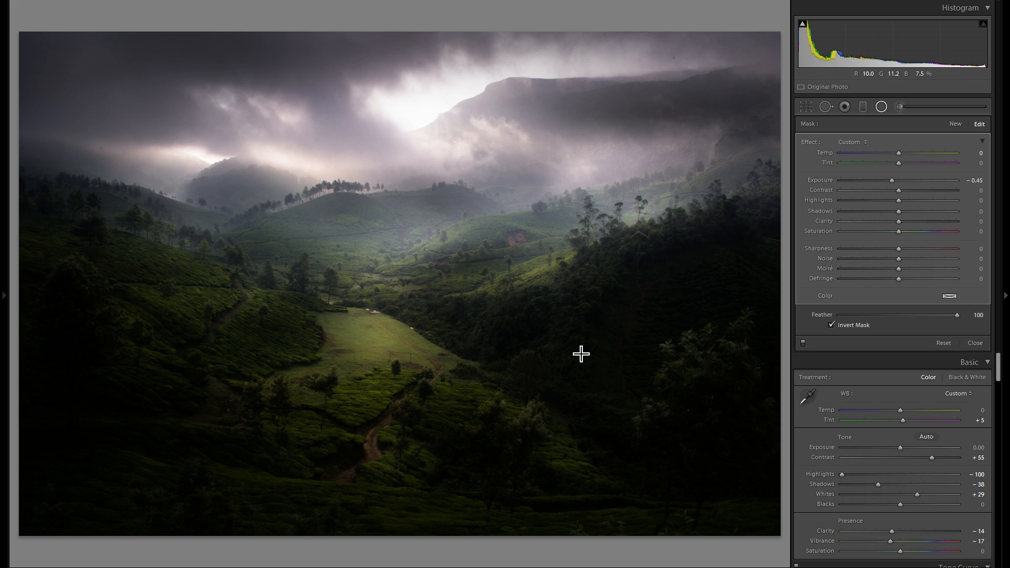
click(387, 339)
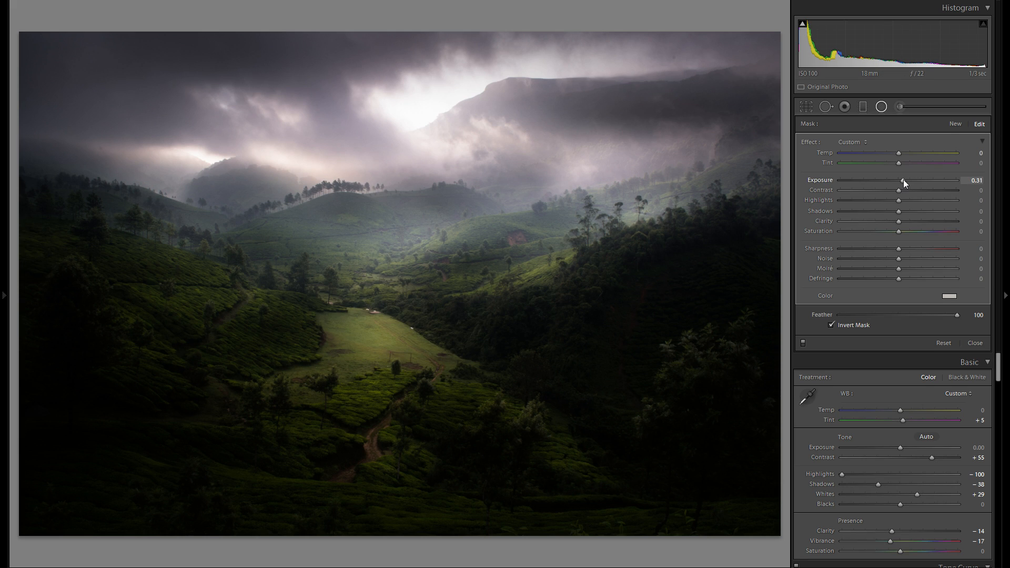
drag(902, 179, 900, 179)
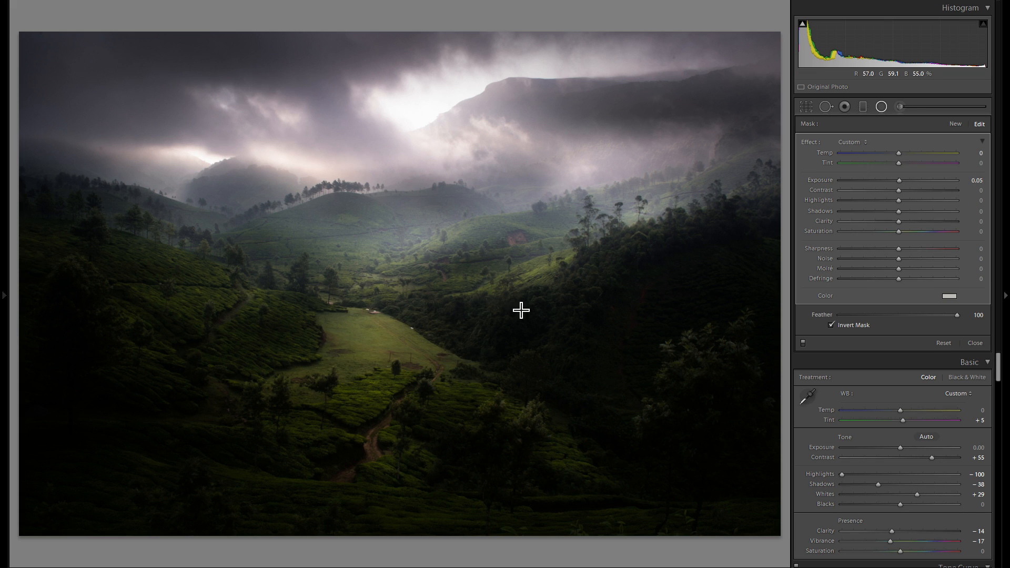
click(538, 271)
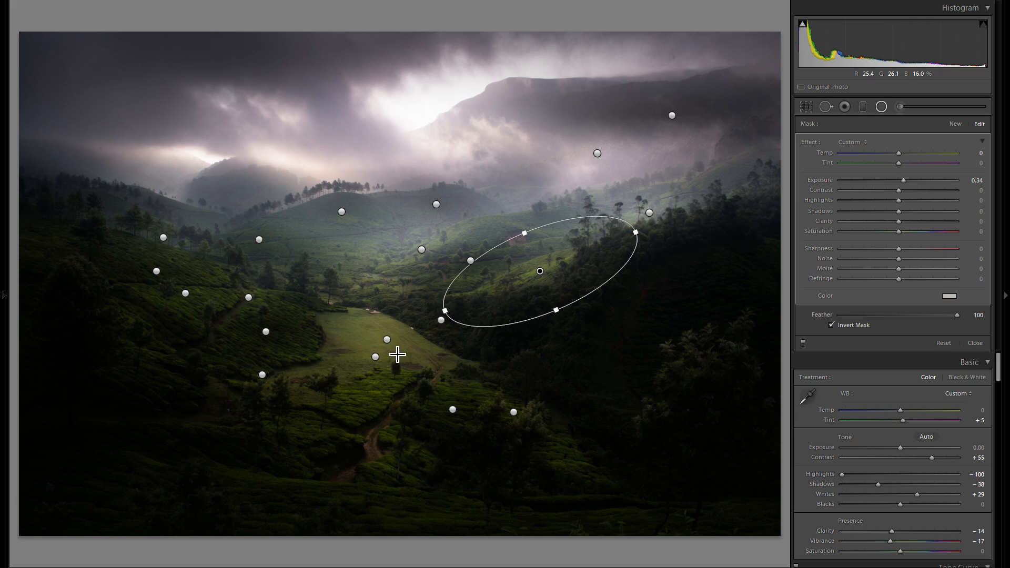
click(387, 339)
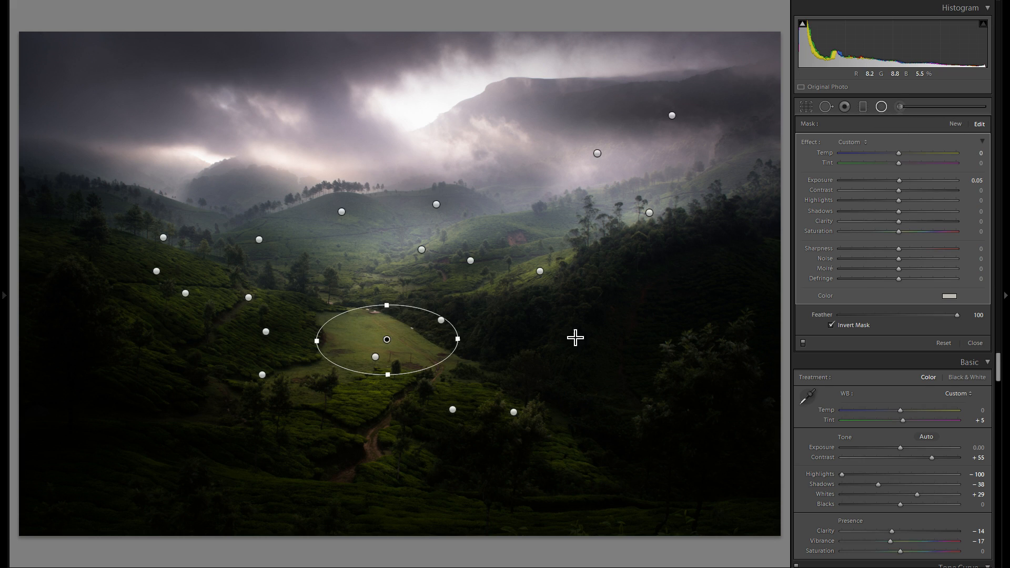
click(882, 107)
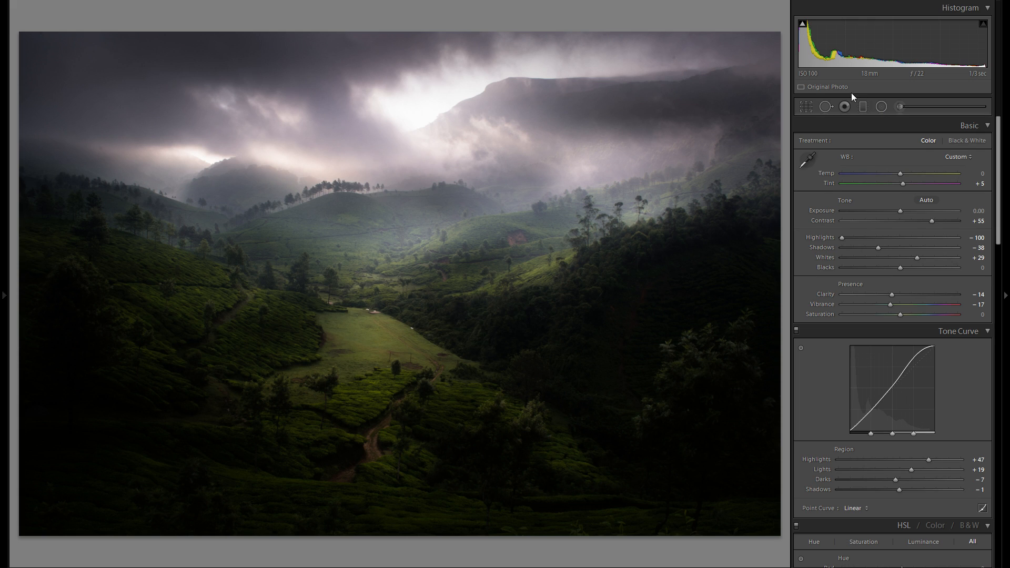
Add a graduated filter over the sky with Exposure reset to 0.00 and Saturation at -39.
click(863, 108)
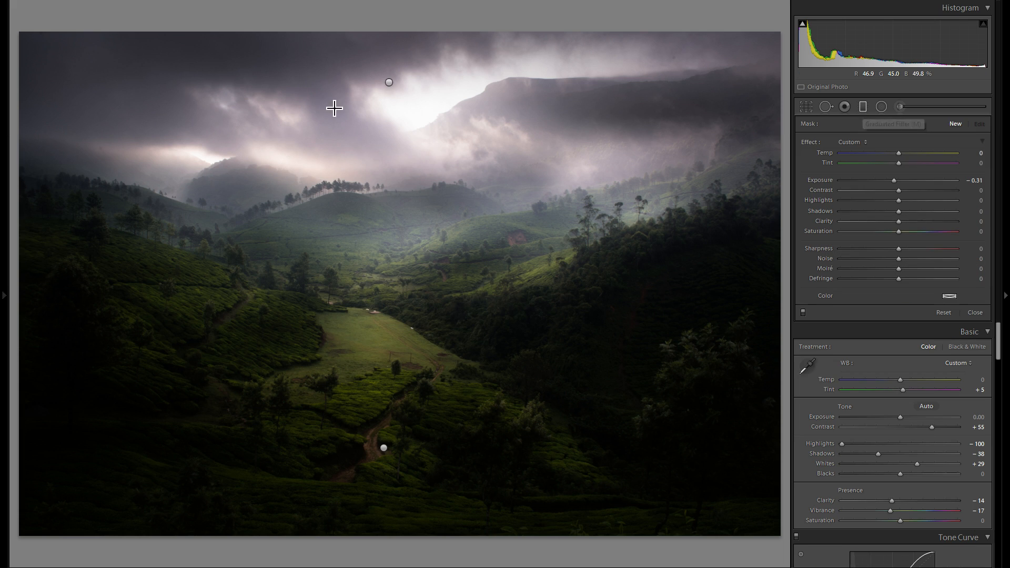
drag(389, 182, 384, 234)
double_click(822, 179)
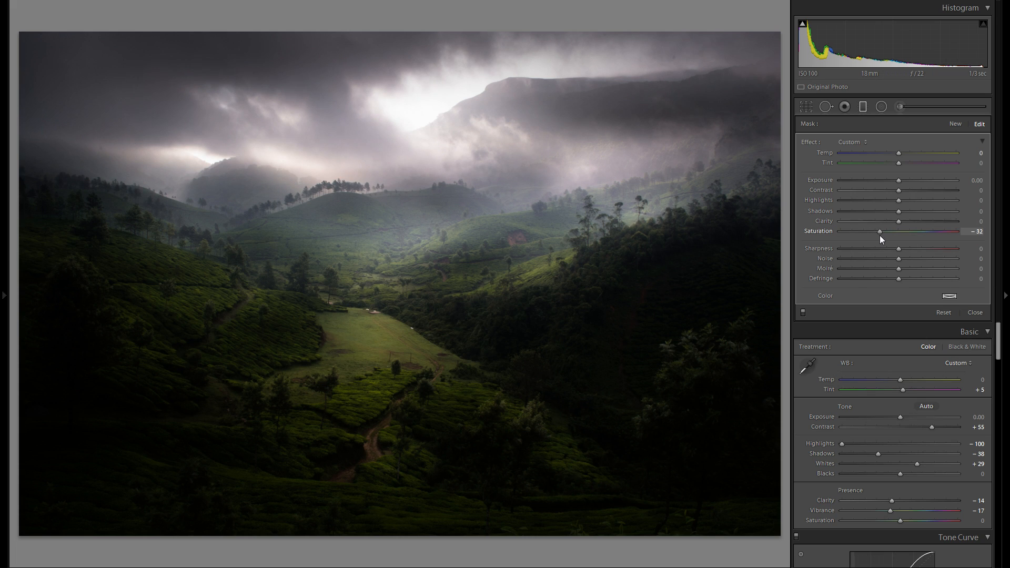
drag(877, 236, 876, 232)
double_click(821, 232)
key(ctrl+z)
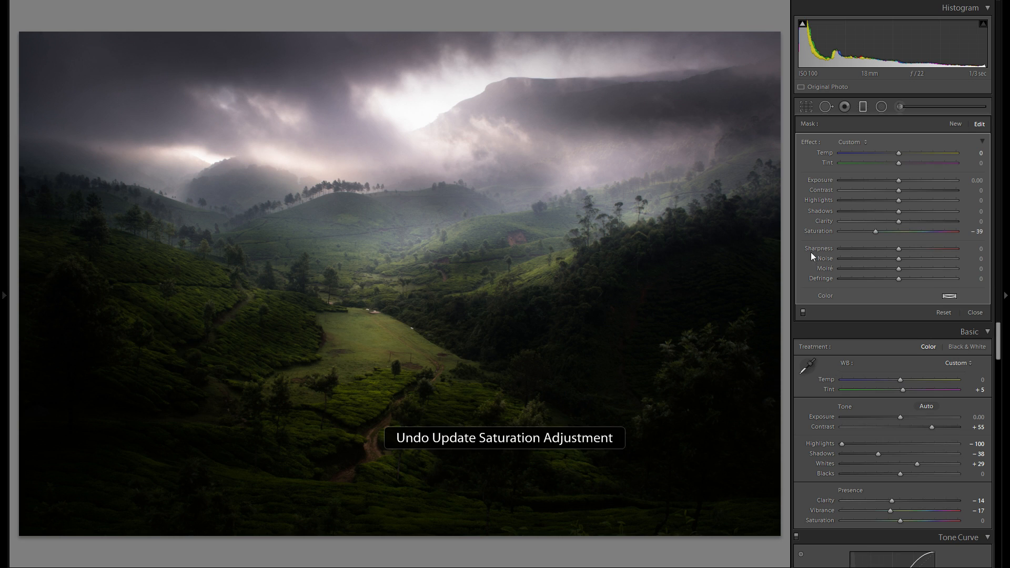
click(862, 107)
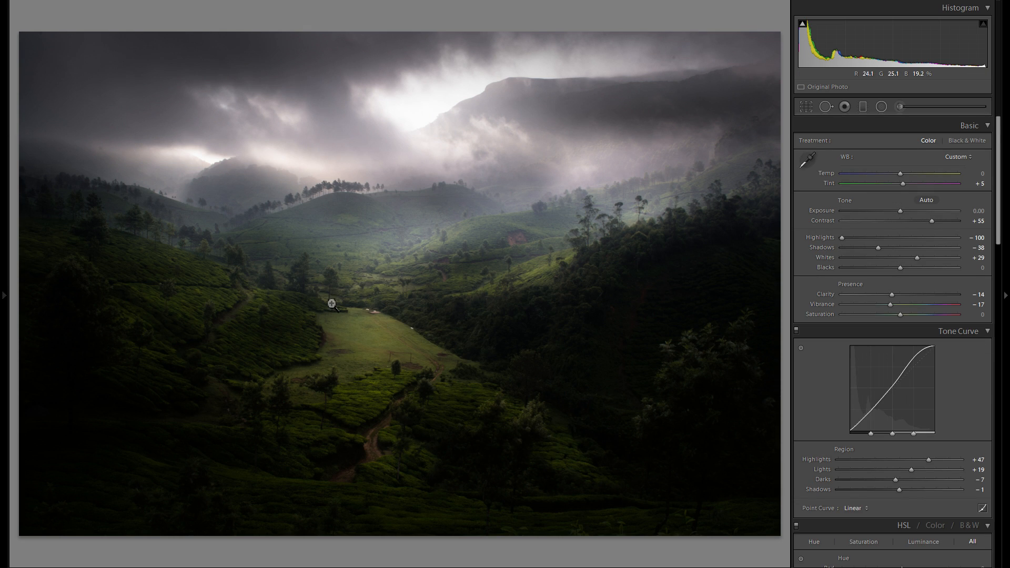
Compare the finished edit with the original, using the Import state in the history and the side-by-side Before/After view.
click(5, 287)
scroll(99, 352, down, 15)
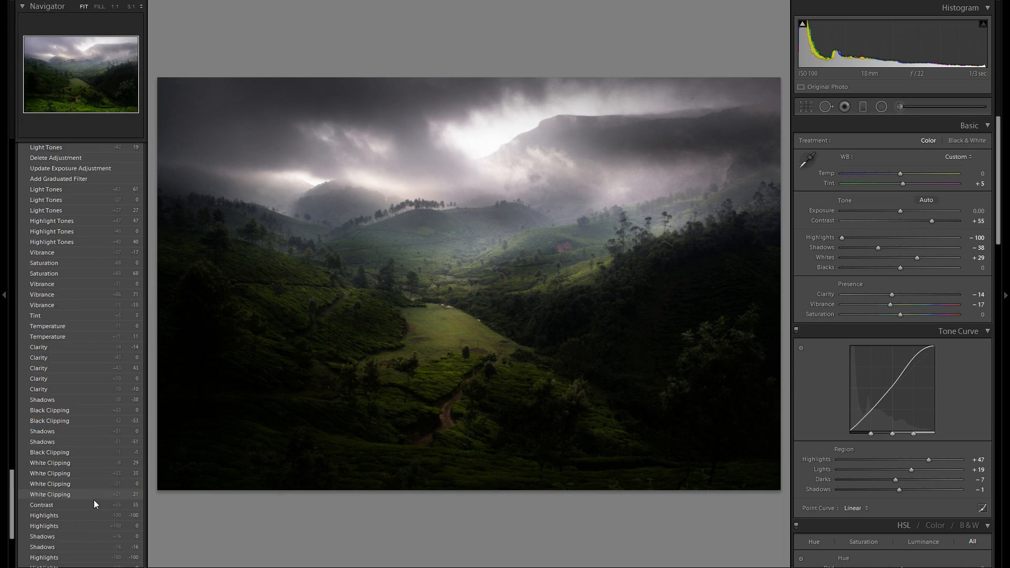
scroll(94, 497, down, 10)
click(79, 543)
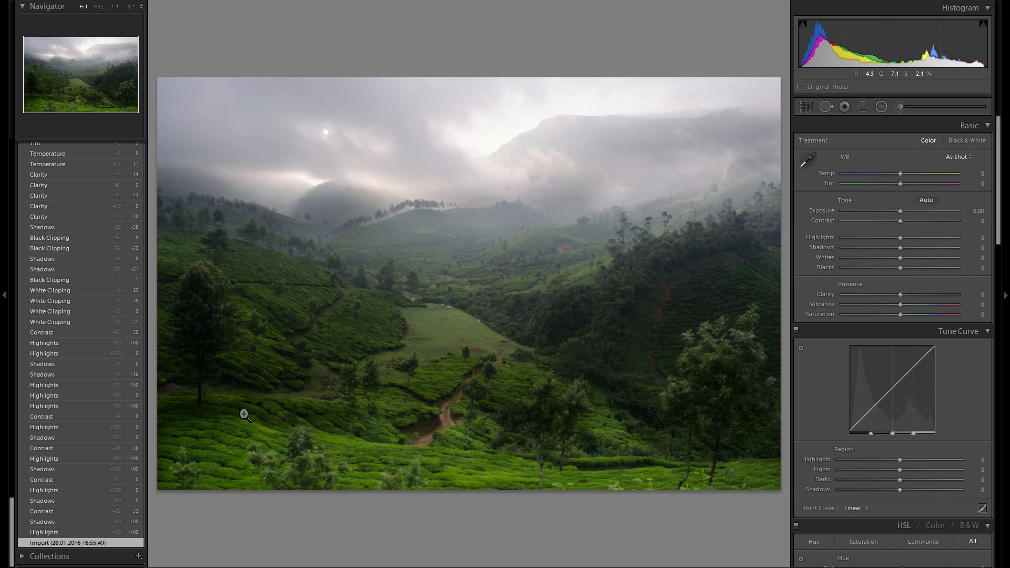
scroll(122, 394, up, 15)
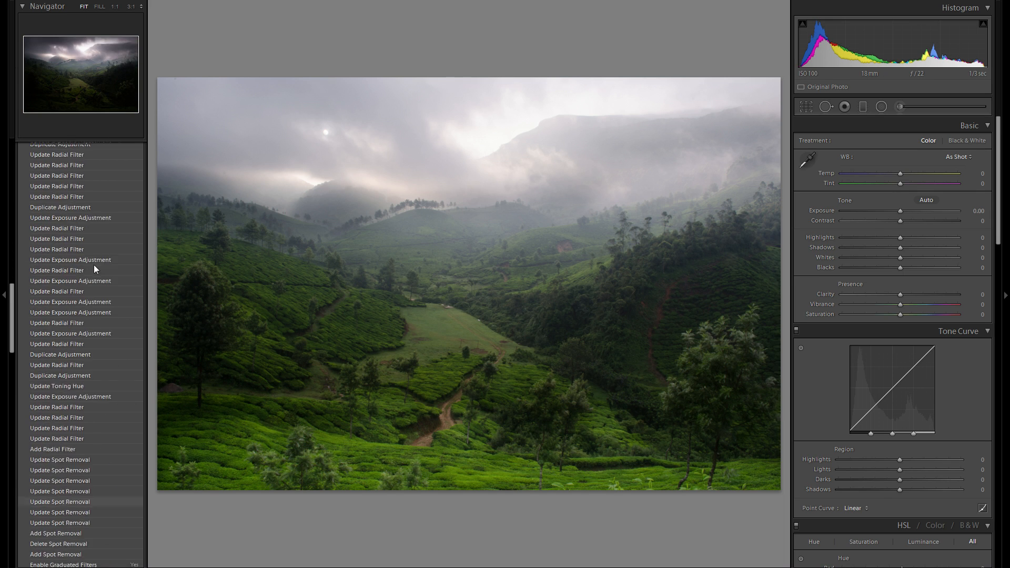
click(94, 194)
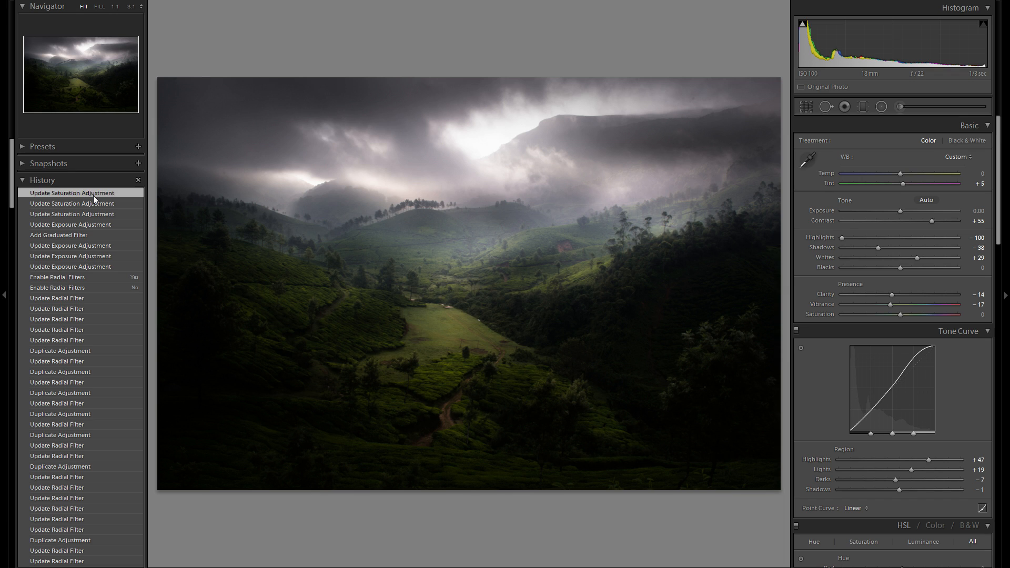
key(F7)
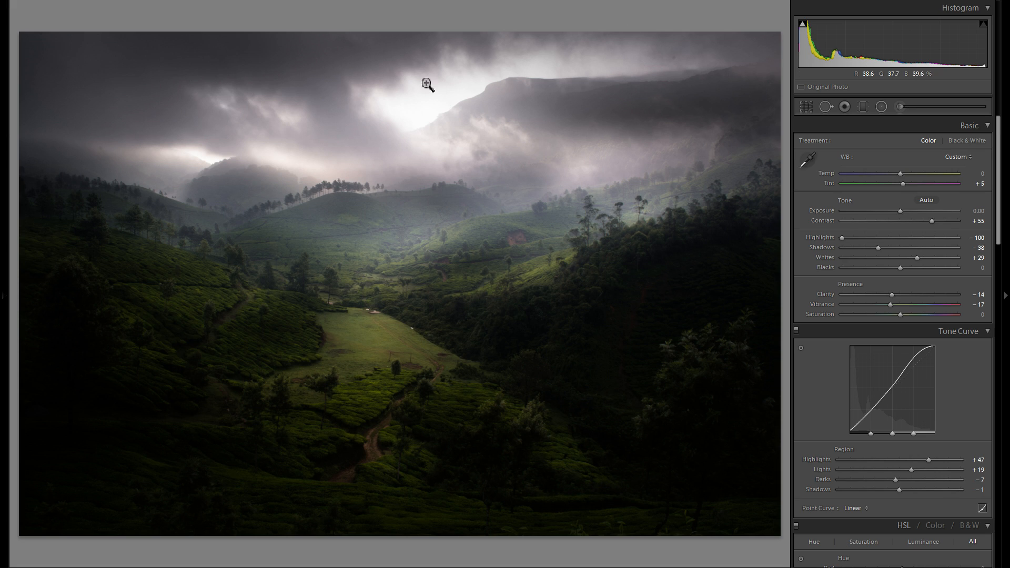
key(y)
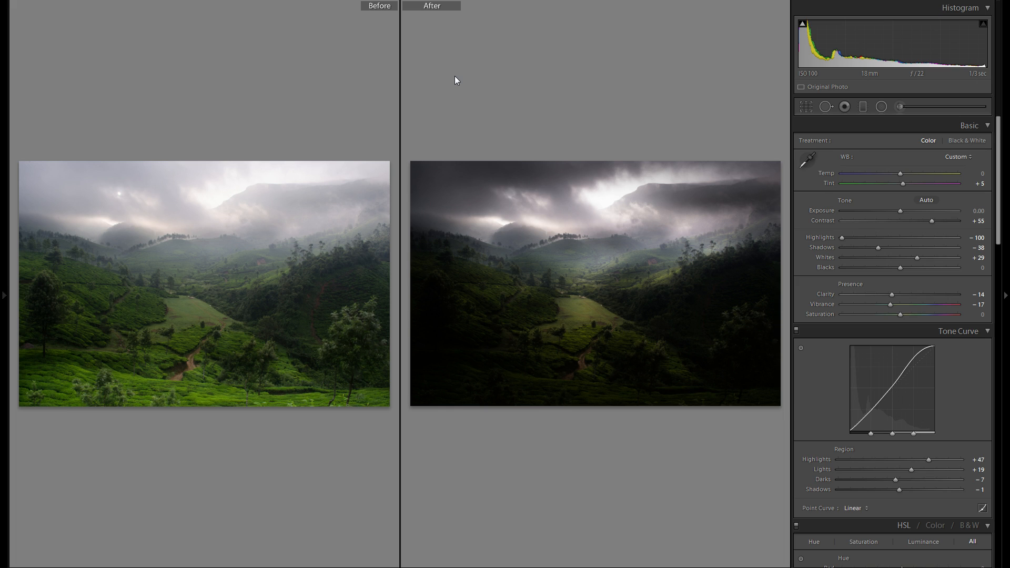
key(y)
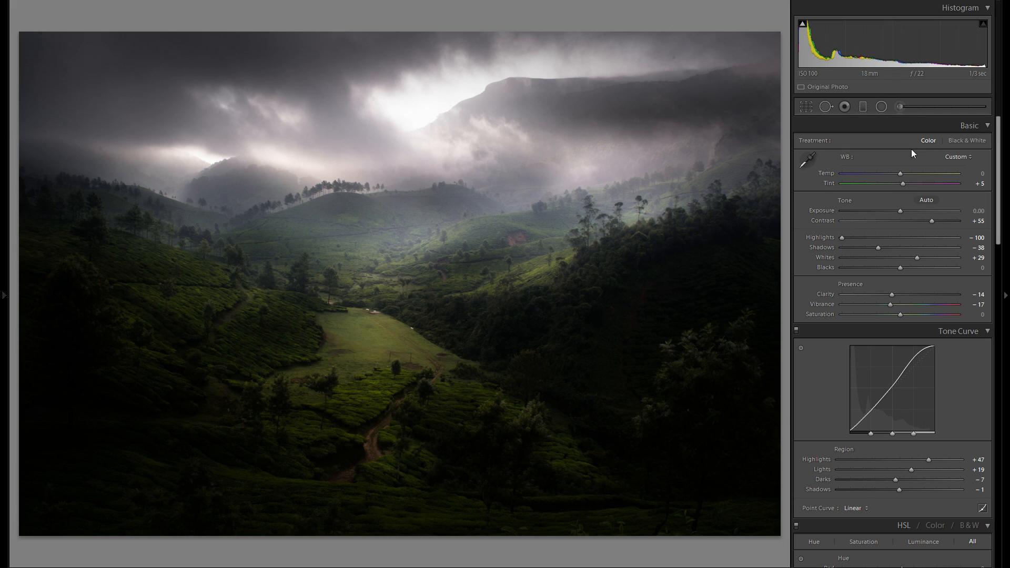
Try the Black & White treatment and a softer colour version with Contrast 23 and Shadows -2, and undo the tone changes.
click(957, 143)
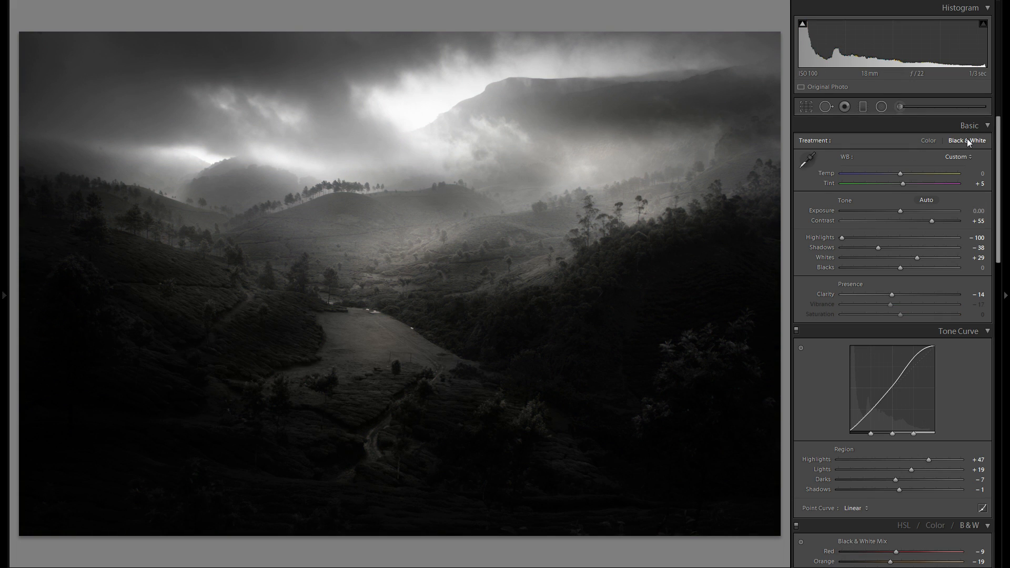
click(931, 141)
drag(919, 222, 898, 247)
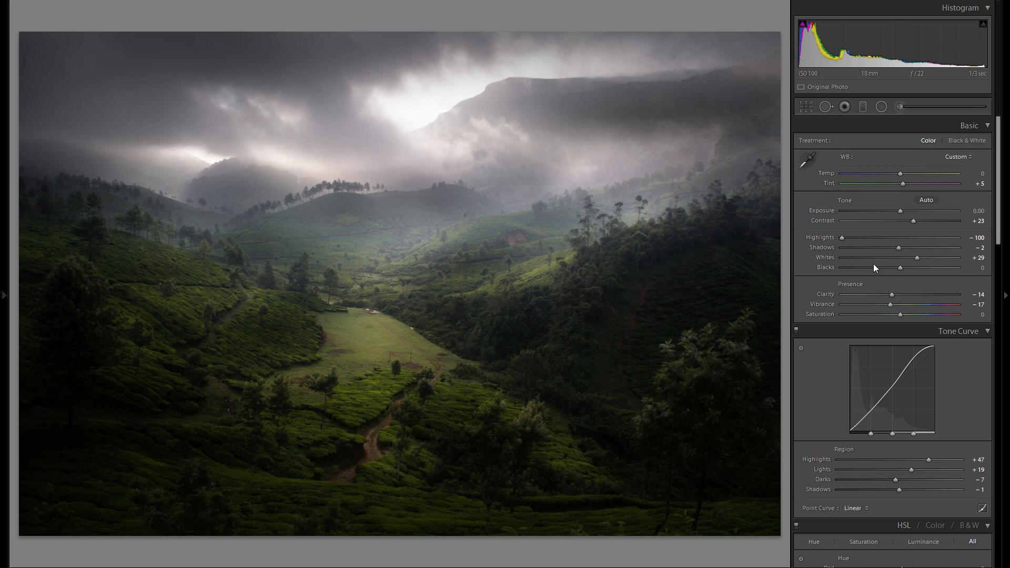
key(ctrl+z)
key(ctrl+z)
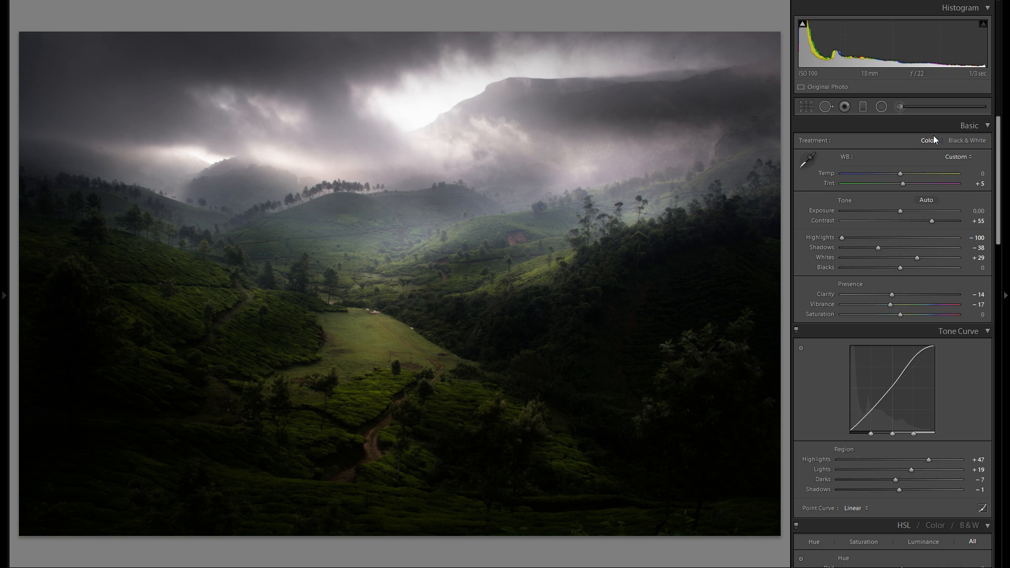